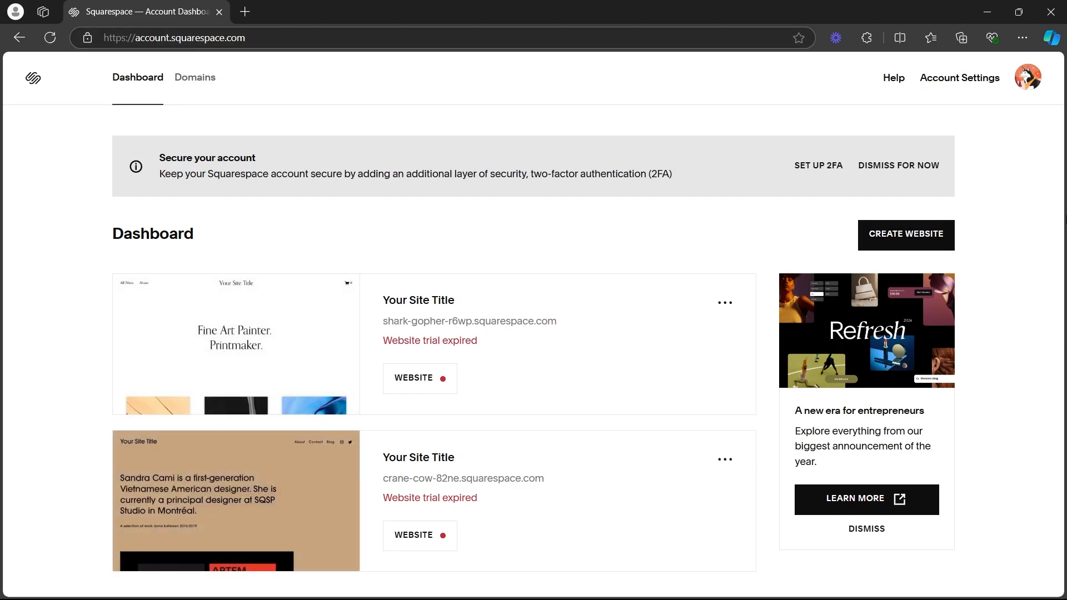
Start creating a new website and filter the templates to the Portfolio type.
left_click(938, 231)
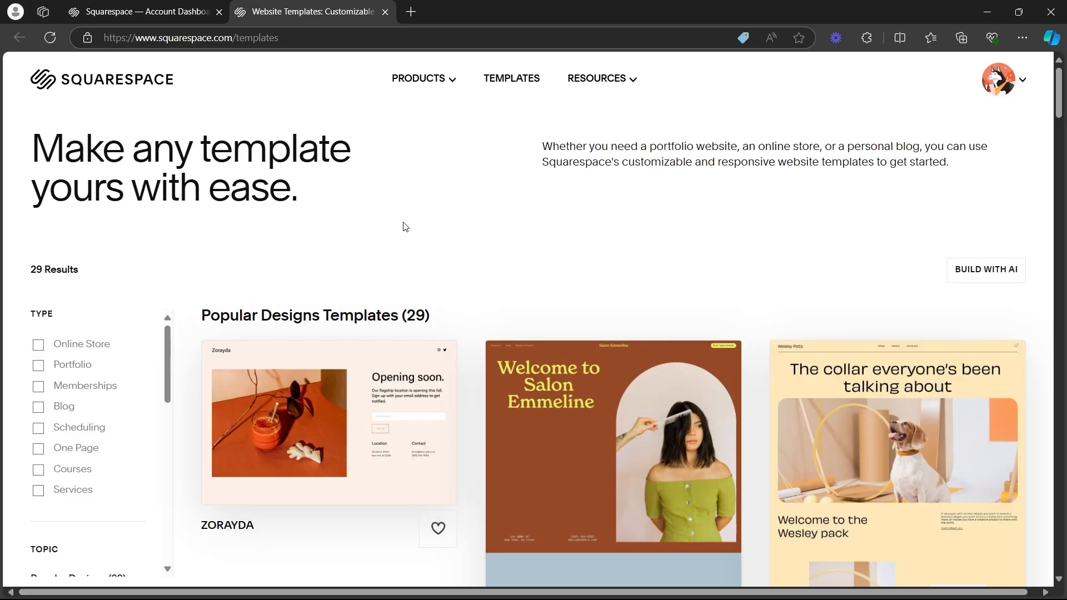
scroll(131, 283, "down", 2)
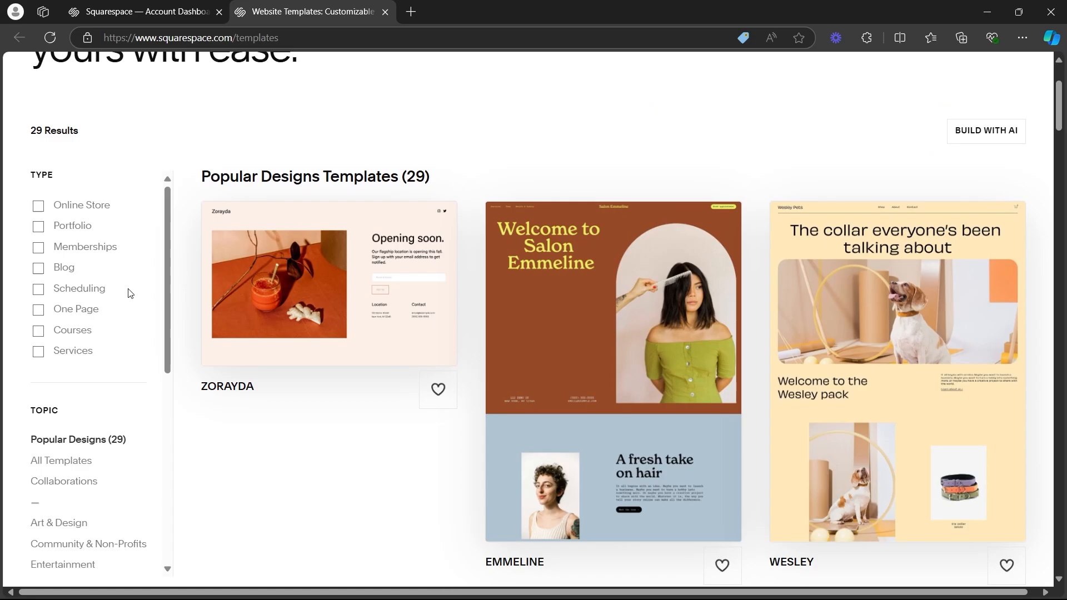
left_click(39, 228)
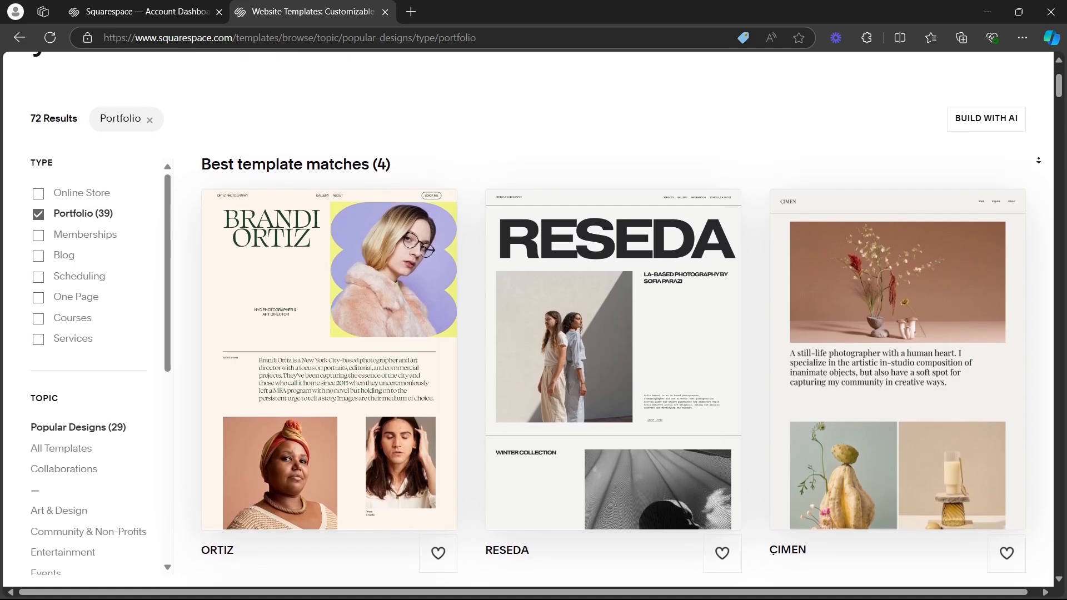
Browse the portfolio template results and open the Quinn template.
scroll(1037, 141, "down", 4)
scroll(1042, 196, "down", 10)
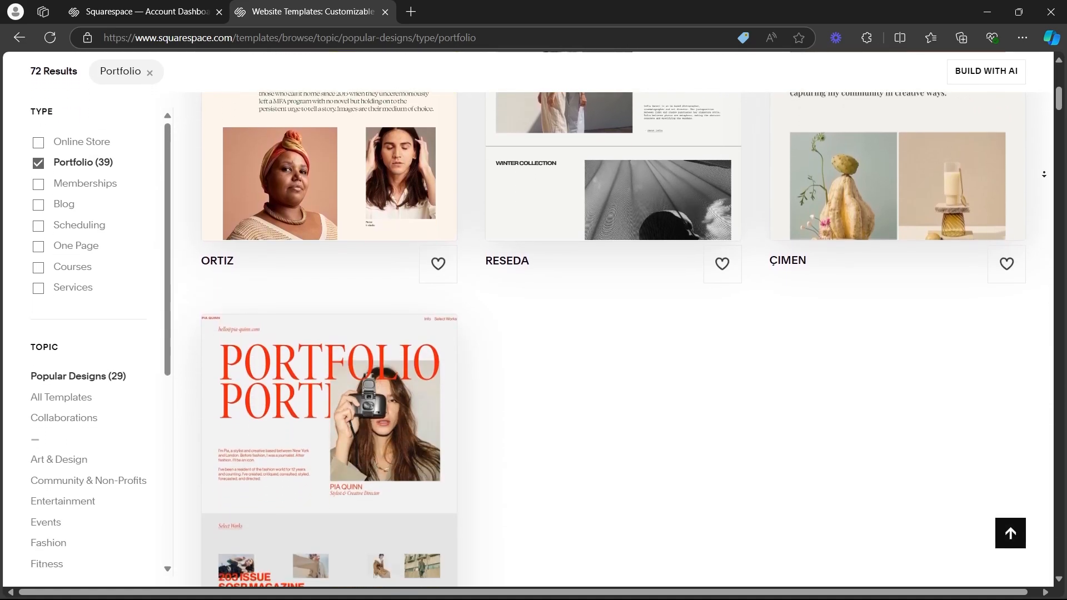
scroll(1035, 221, "down", 17)
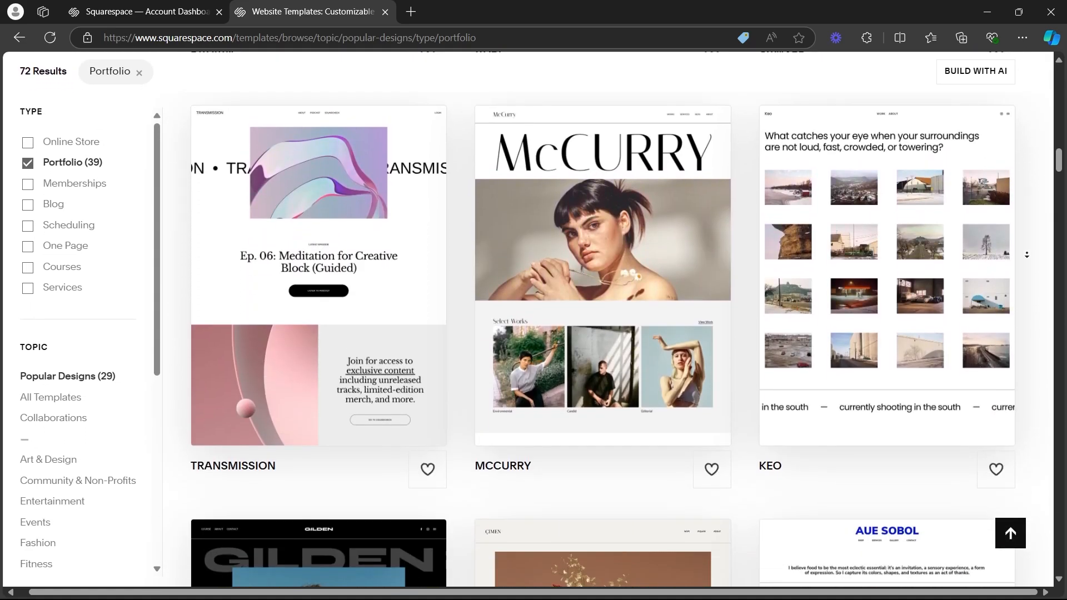
scroll(1031, 261, "down", 11)
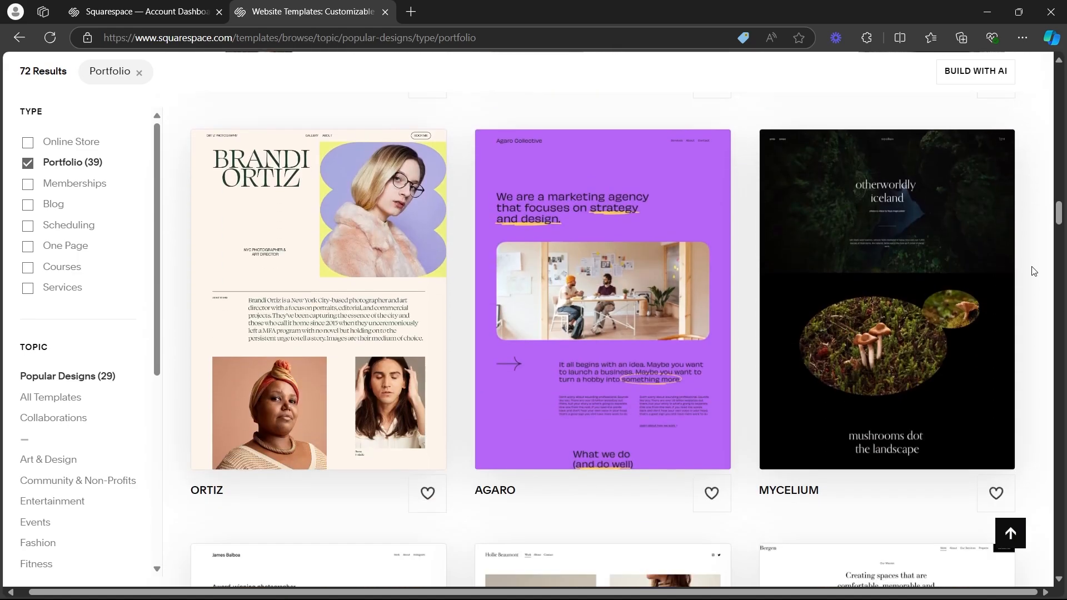
scroll(1044, 217, "up", 6)
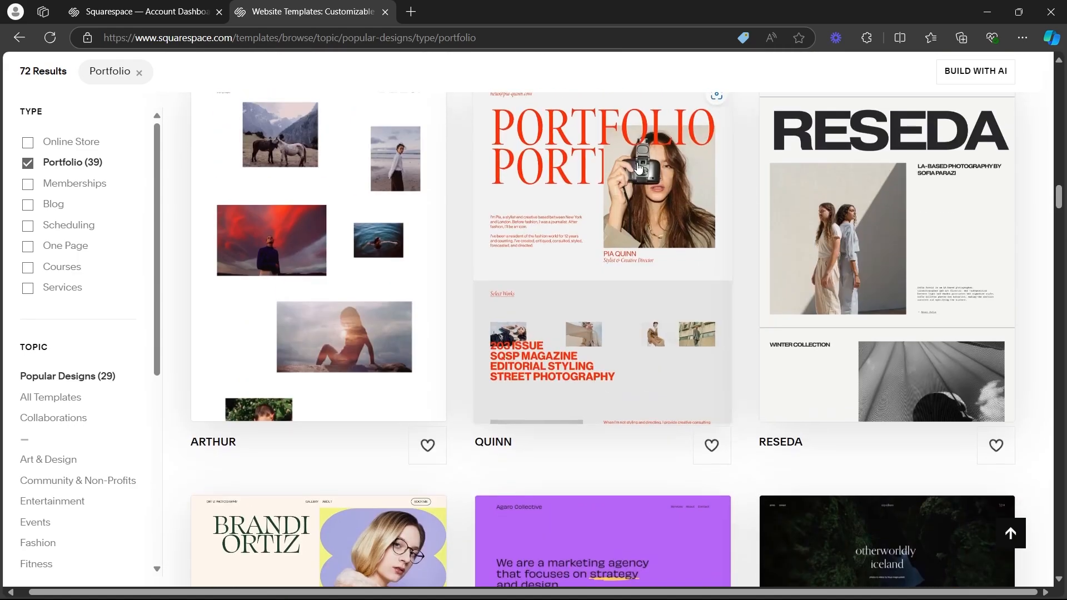
left_click(639, 167)
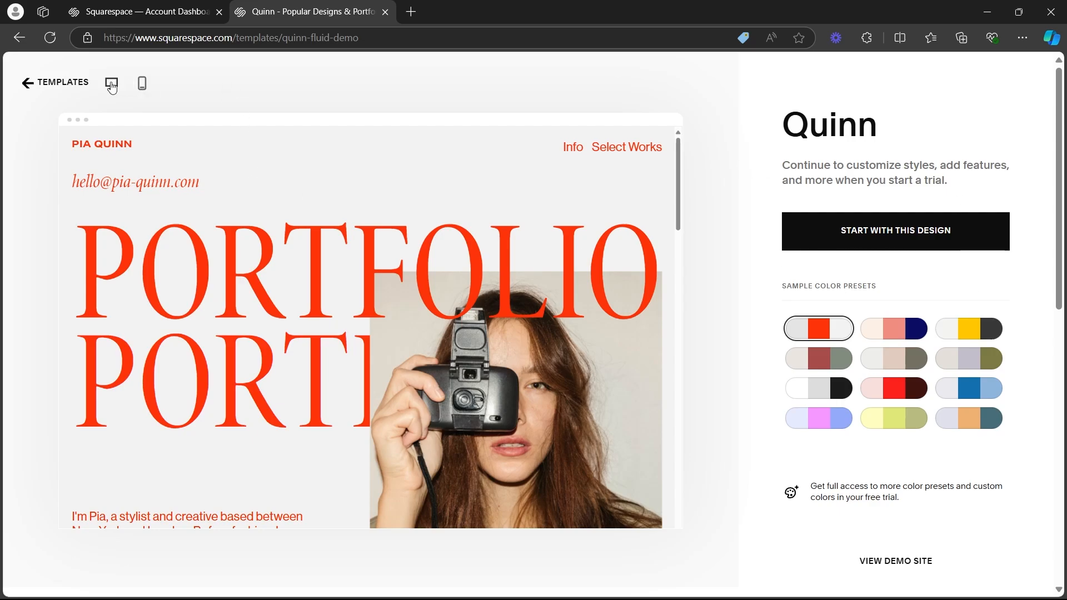
Preview the Quinn template in the mobile layout and return to the desktop layout.
scroll(150, 214, "down", 2)
scroll(141, 90, "up", 2)
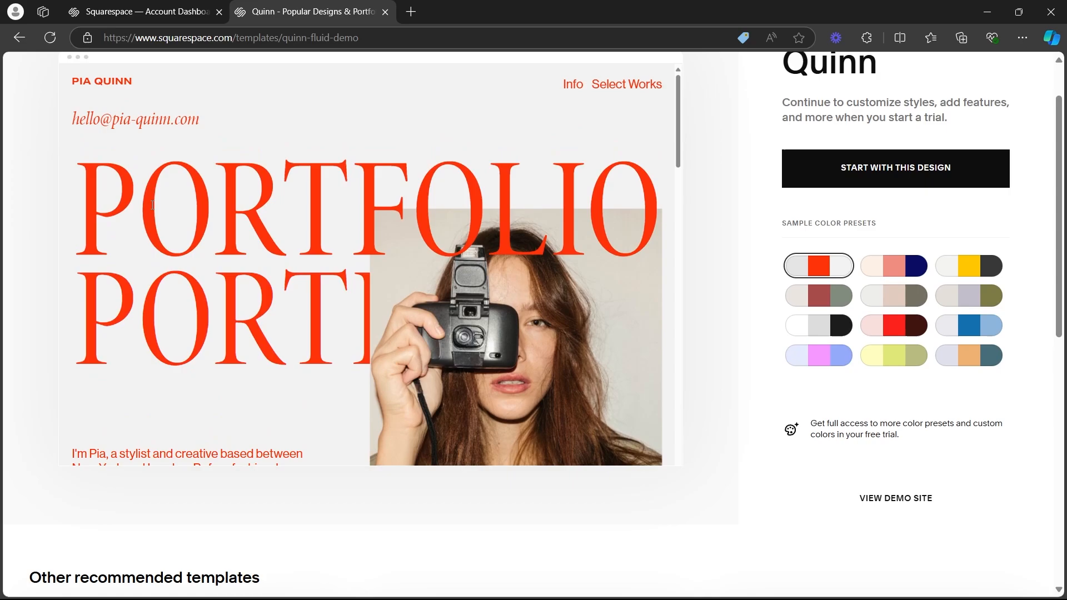
left_click(142, 84)
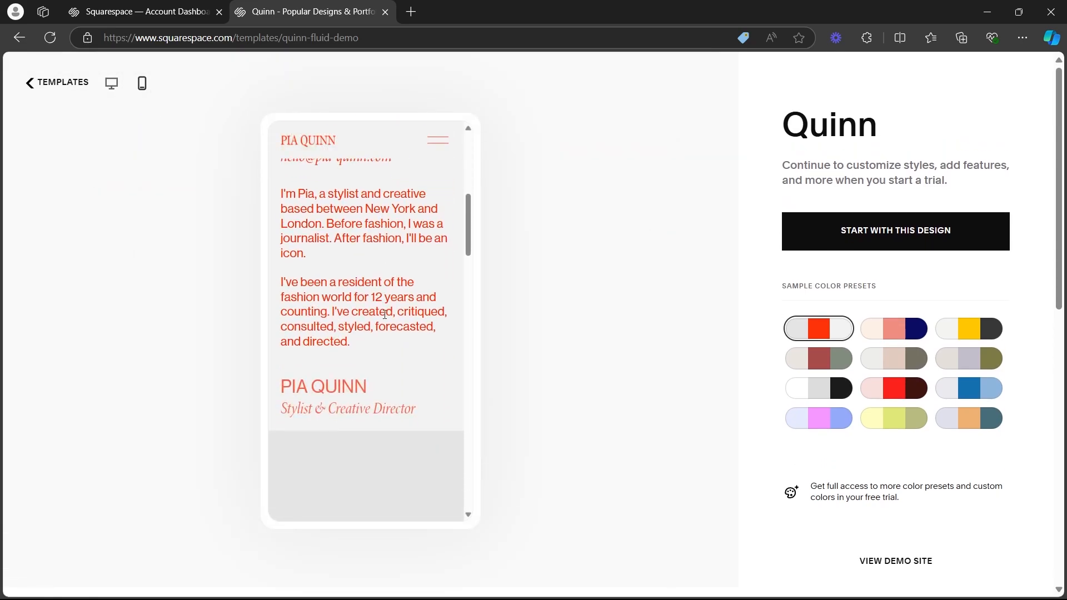
left_click(111, 83)
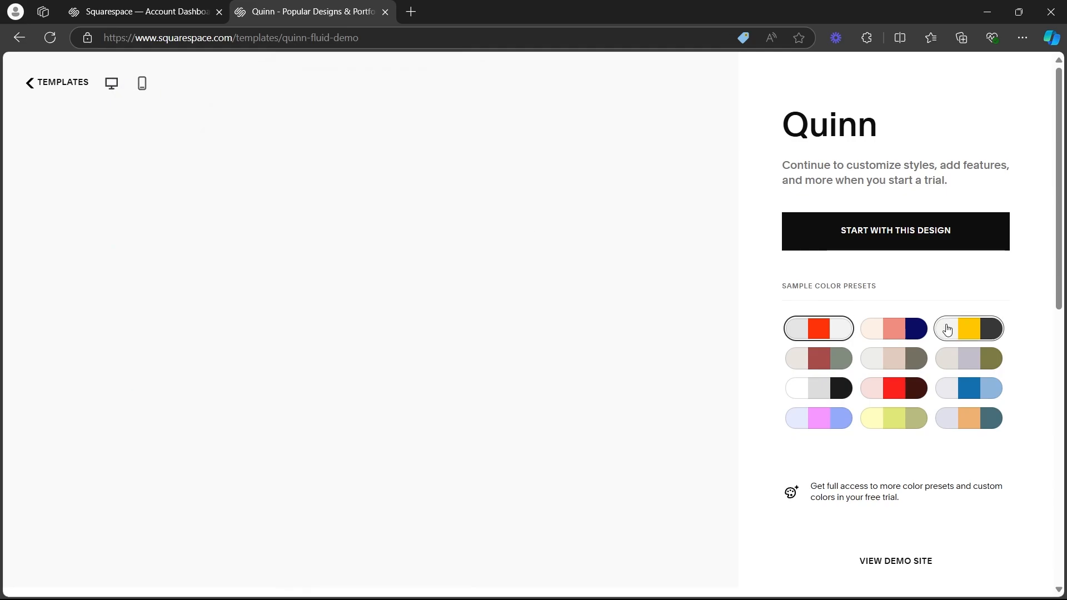
Try out several sample color presets on the Quinn template preview.
left_click_drag(785, 287, 881, 288)
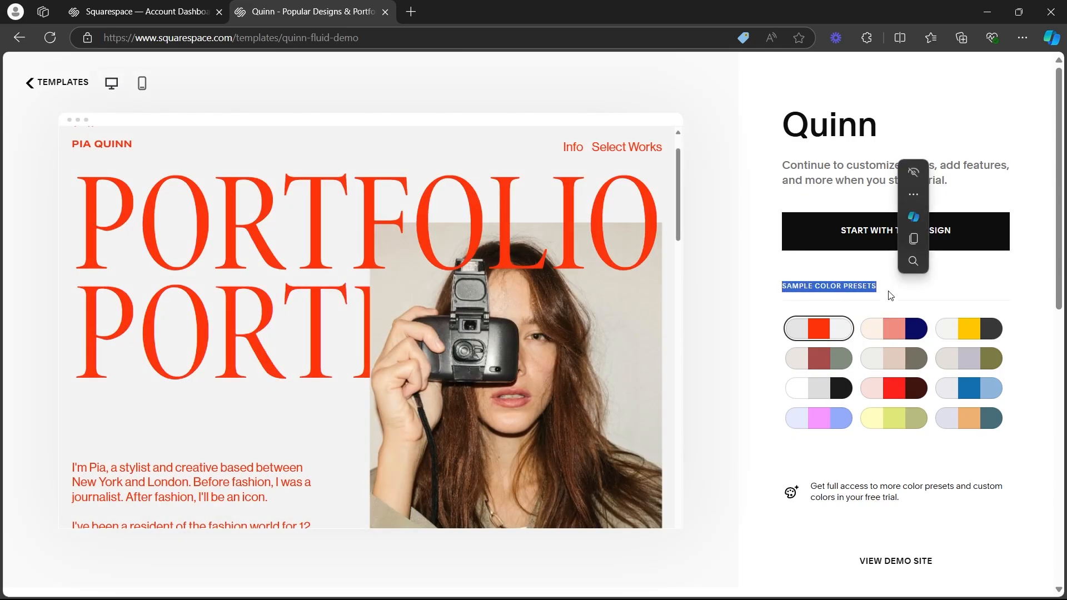
left_click(899, 332)
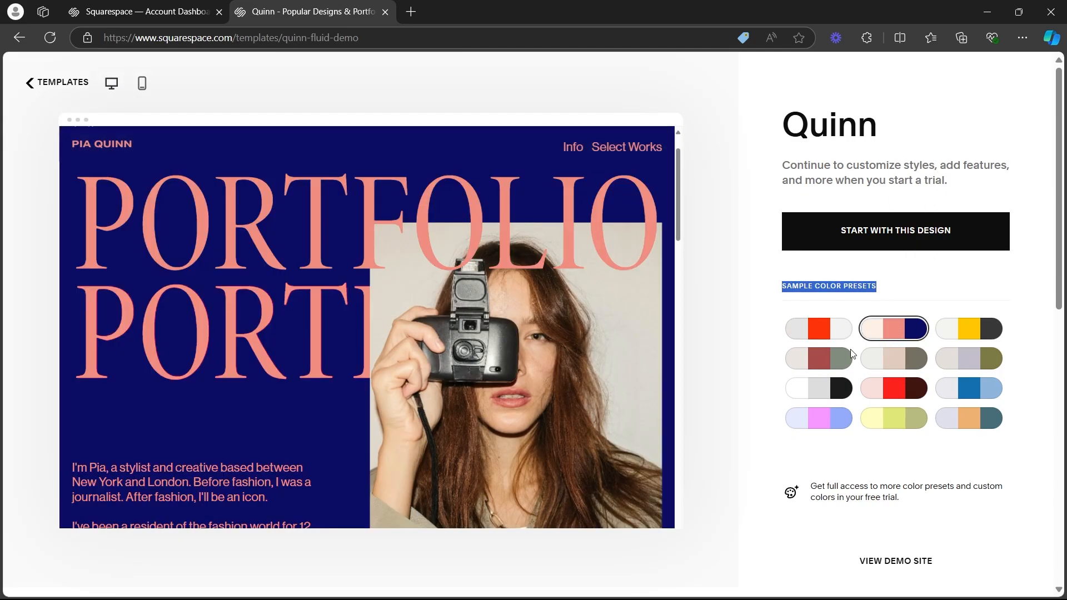
left_click(984, 328)
left_click(980, 355)
left_click(970, 387)
left_click(970, 417)
left_click(894, 418)
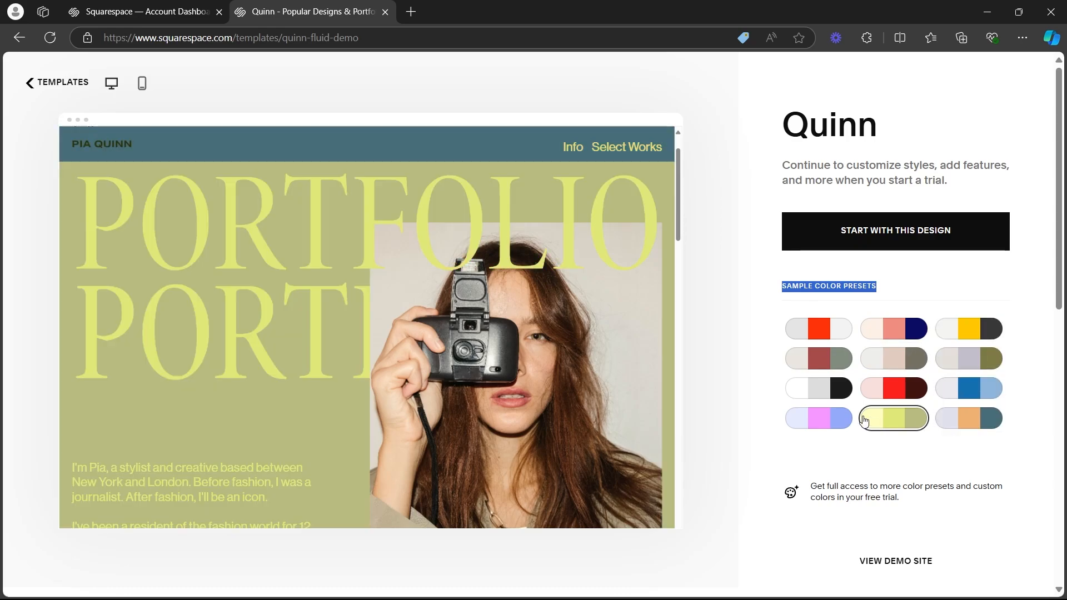
left_click(818, 418)
Apply the light pink, red and dark maroon color preset to Quinn and start a site with this design.
left_click(894, 387)
left_click(883, 290)
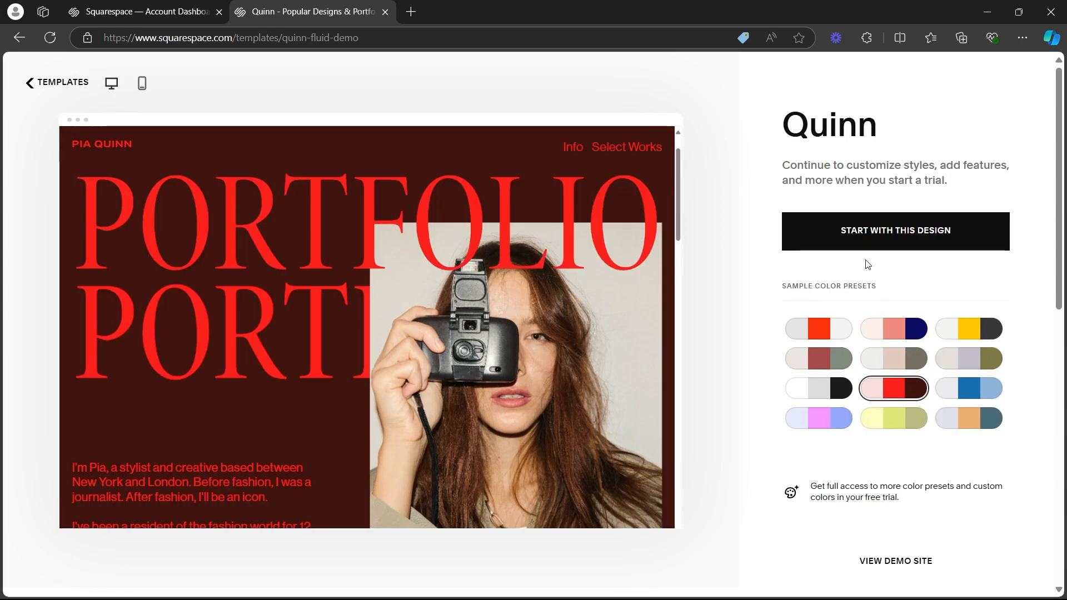
left_click(903, 234)
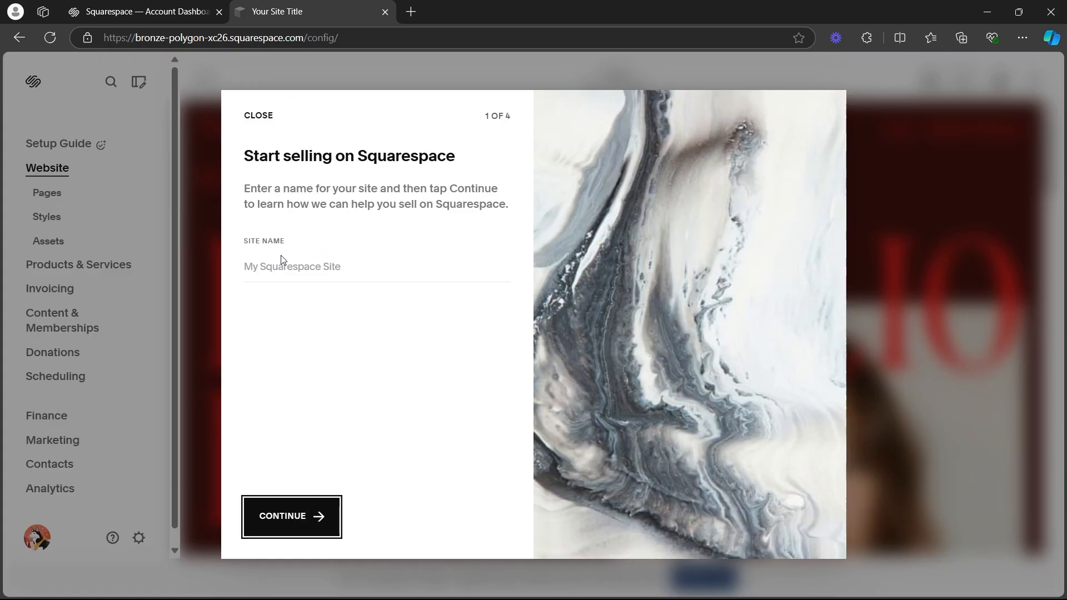
Name the site Weavemedia and go through the remaining introduction pages on selling and marketing.
left_click(272, 268)
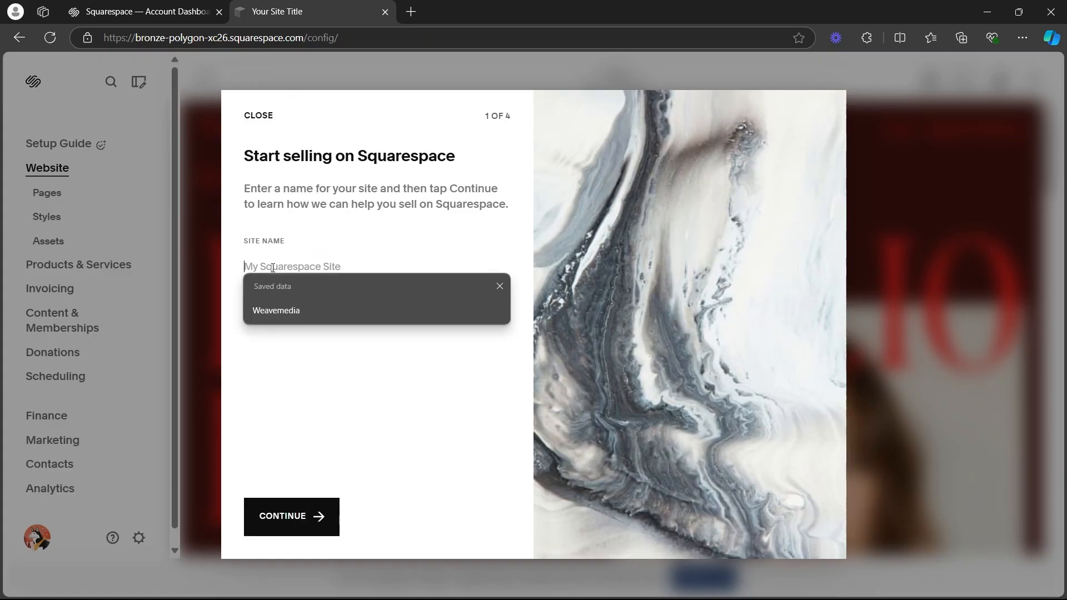
left_click(289, 305)
left_click(291, 515)
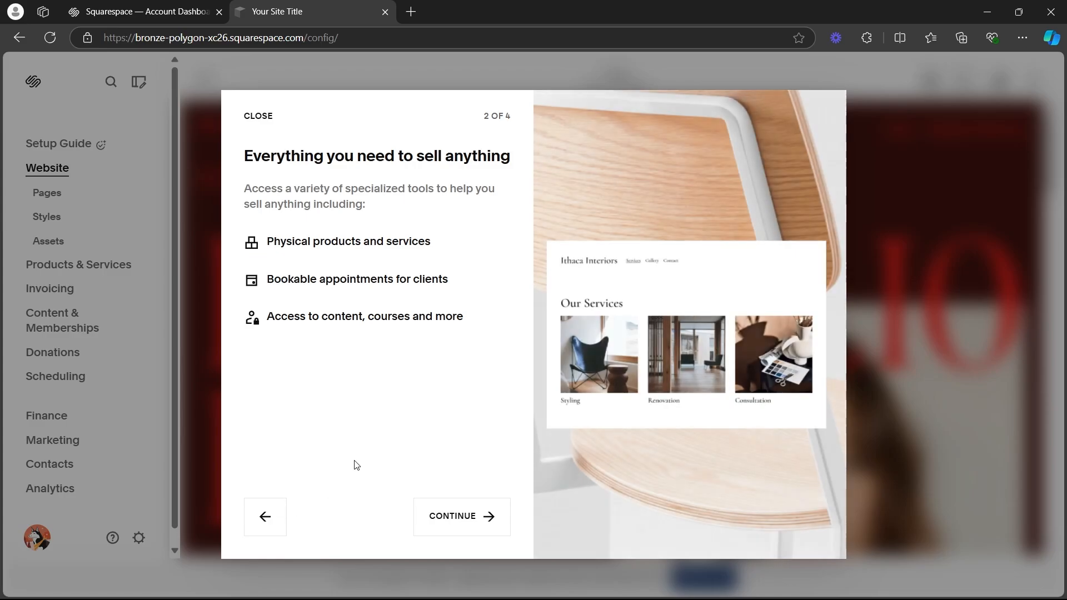
left_click(457, 516)
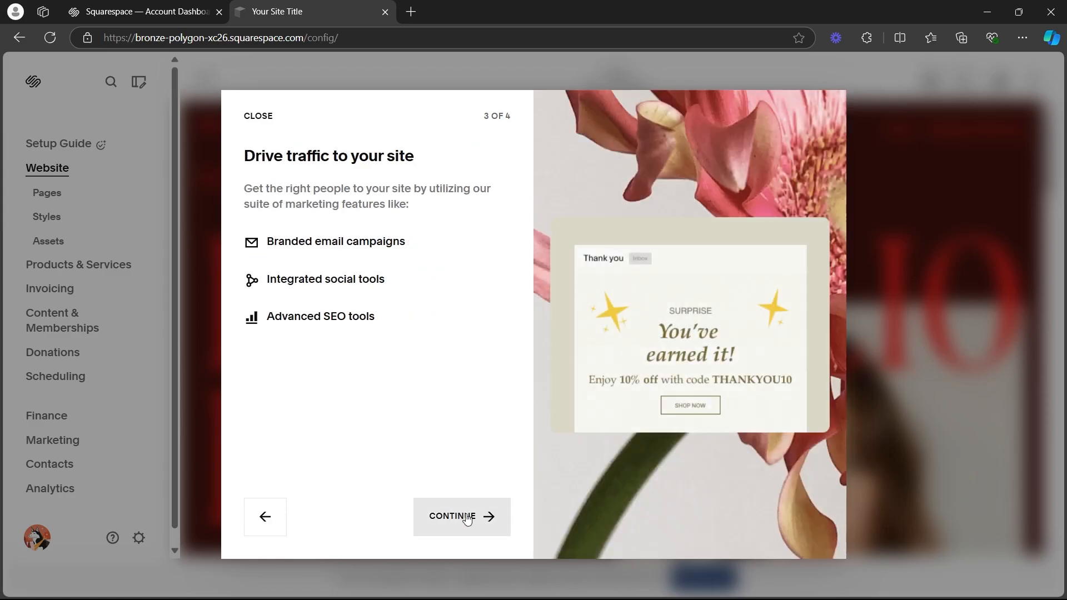
left_click(466, 519)
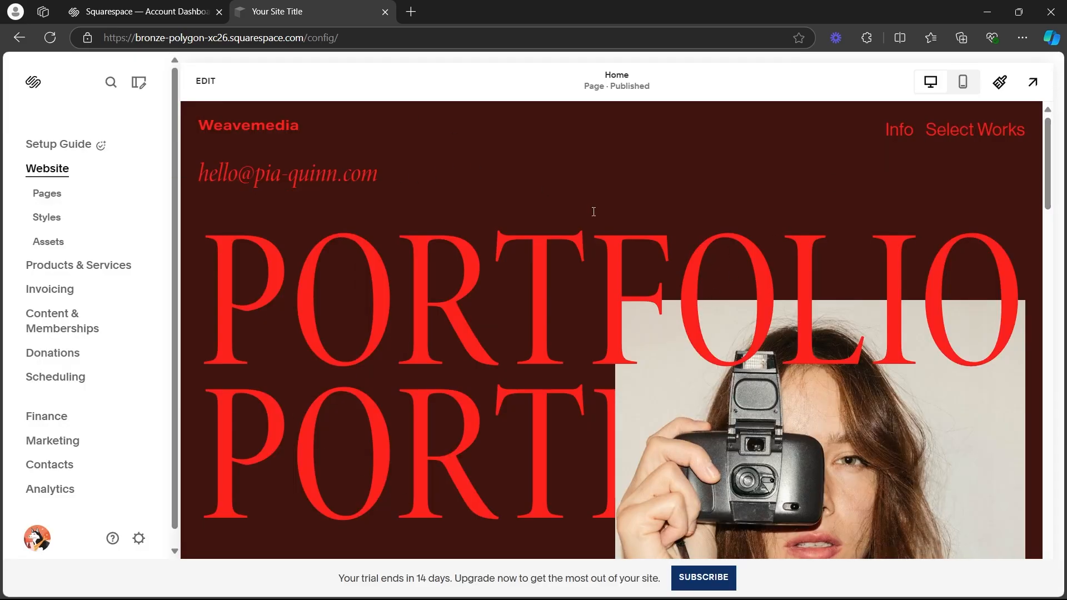
Look over the home page, put it into edit mode and open the first section's settings.
scroll(604, 215, "down", 5)
scroll(635, 221, "down", 5)
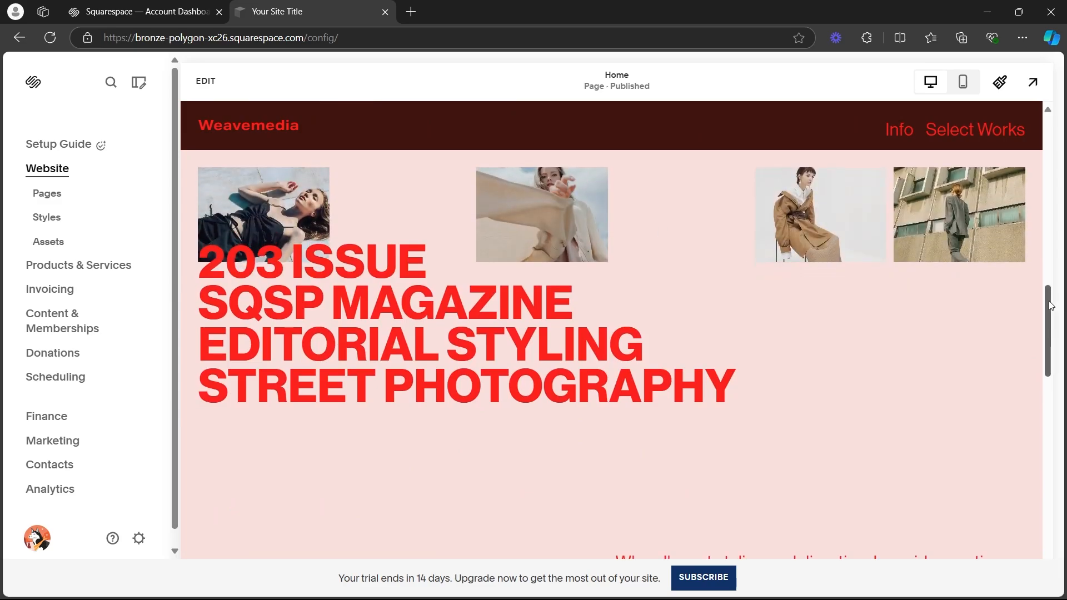
left_click_drag(1052, 303, 1032, 77)
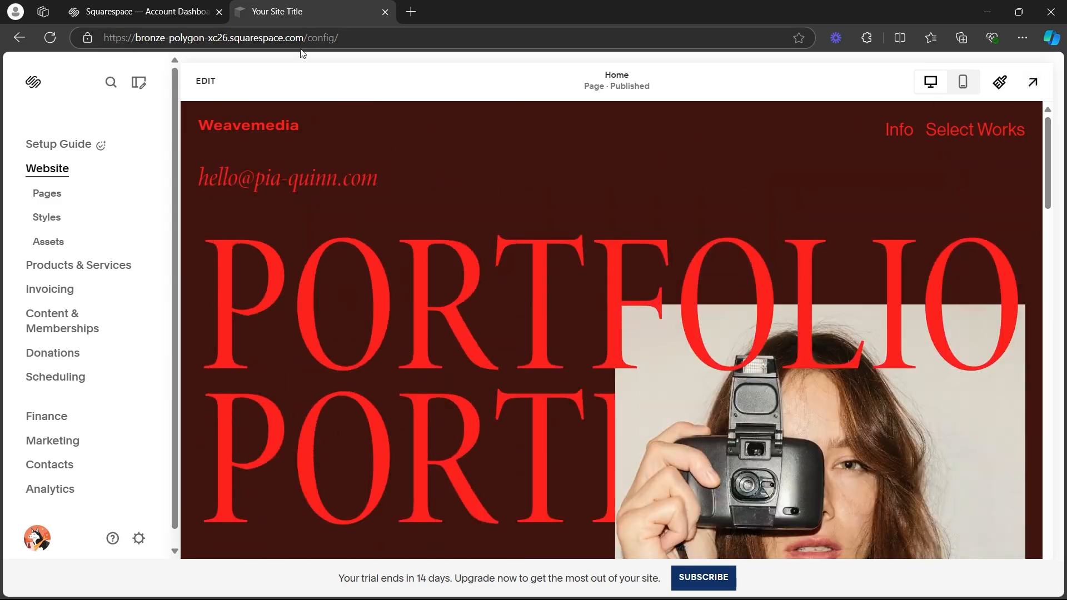
left_click(205, 79)
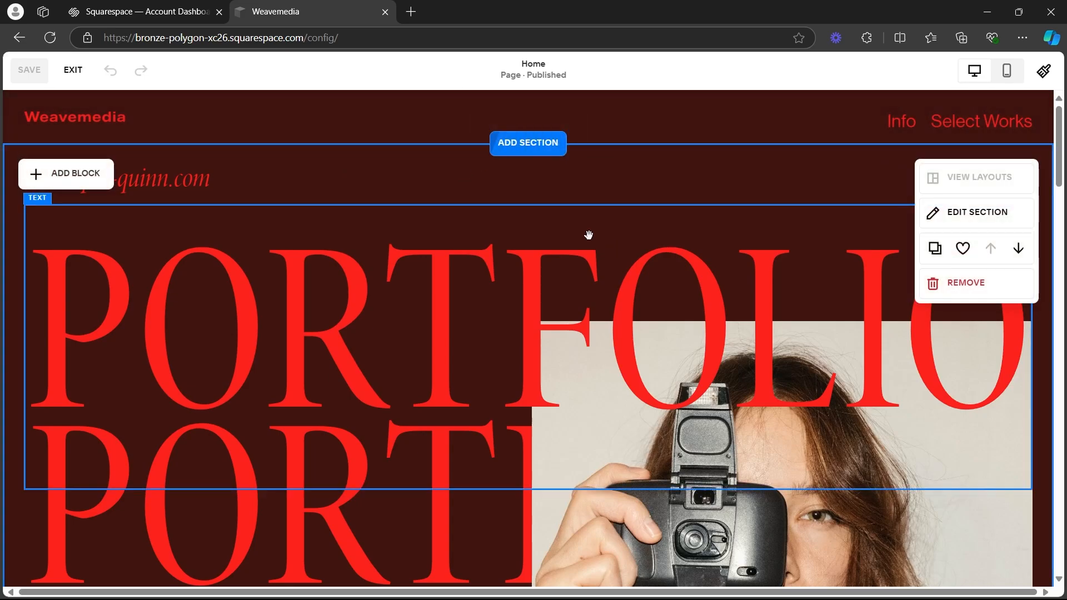
left_click(954, 217)
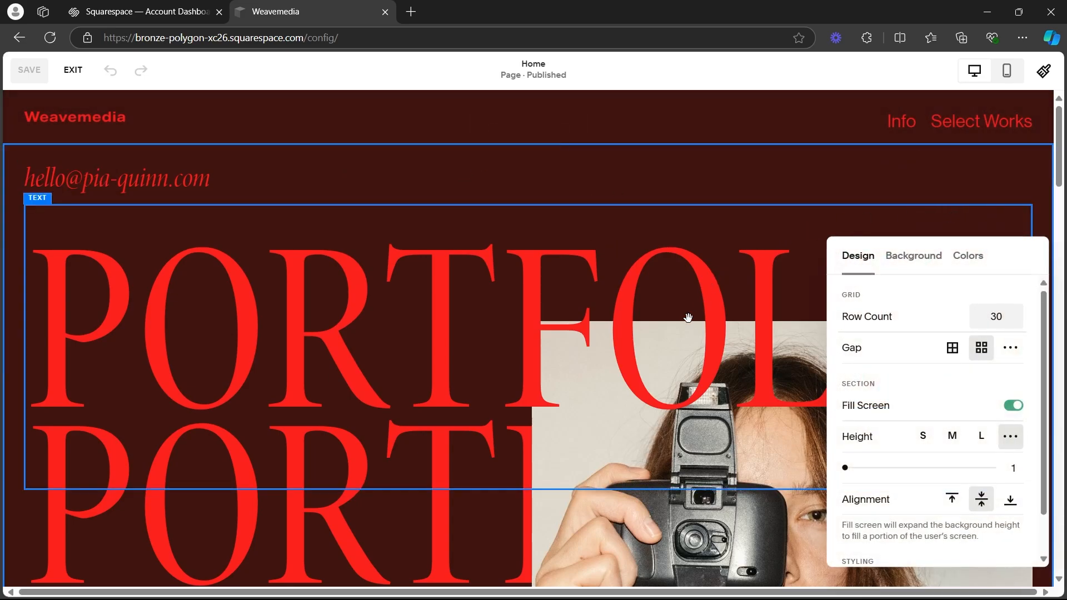
Try the Lightest 1 color theme on the first section, and switch it back to Lightest 2.
left_click(896, 258)
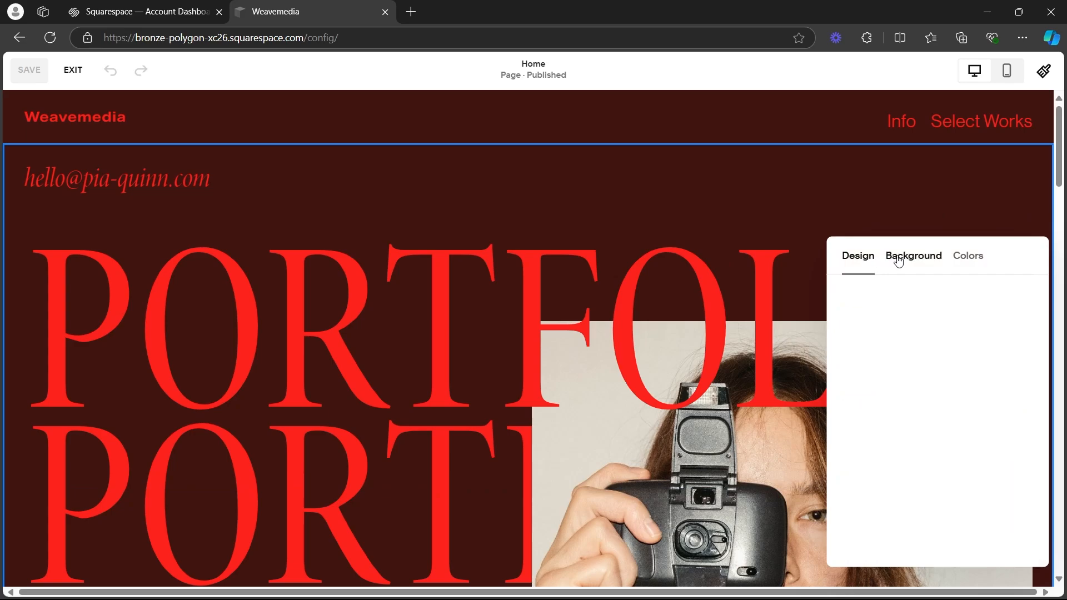
left_click(966, 254)
left_click(921, 358)
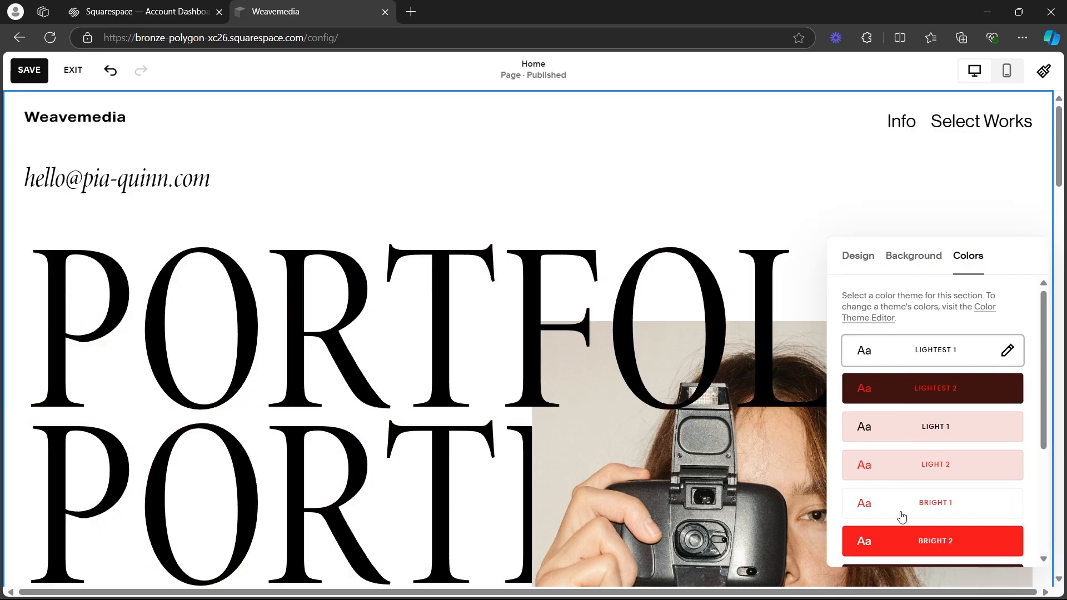
scroll(942, 426, "down", 1)
left_click(932, 388)
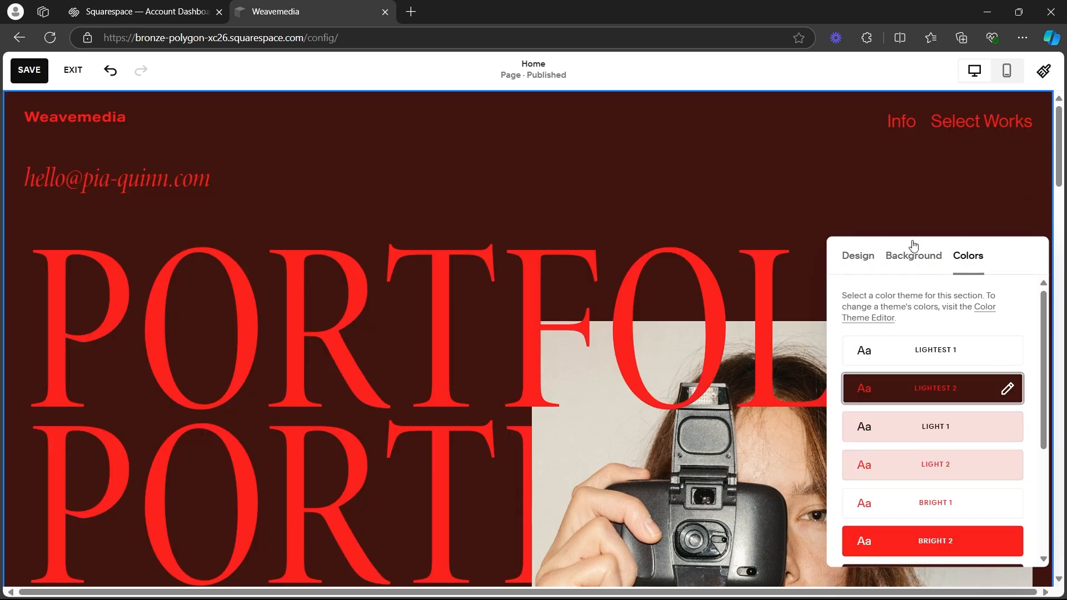
Examine the first section's image, video and art background options and its design settings.
left_click(905, 257)
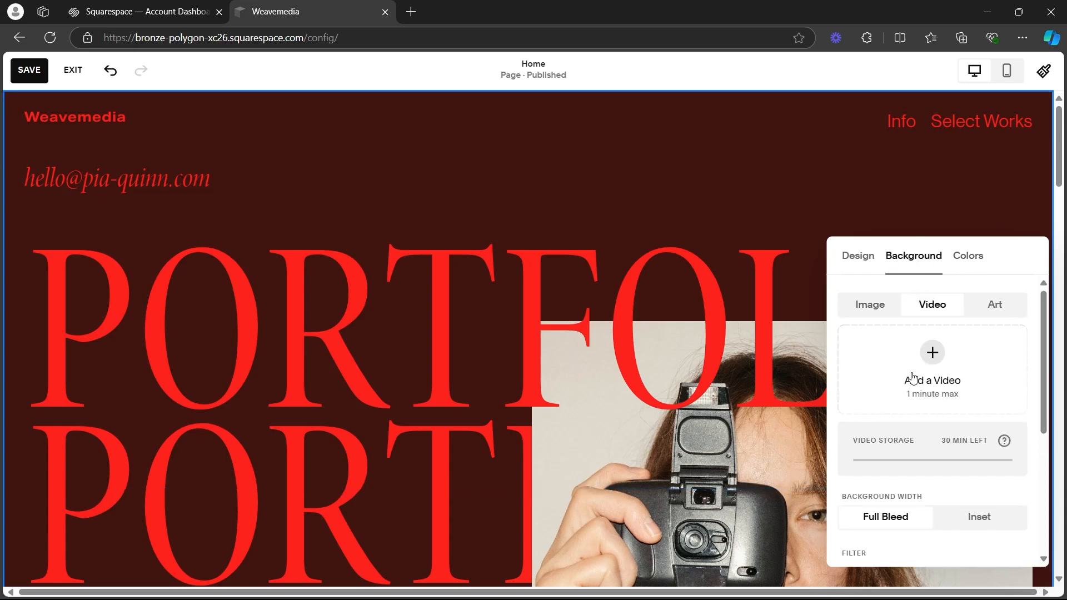
left_click(871, 306)
left_click(944, 304)
left_click(994, 305)
scroll(933, 365, "down", 3)
left_click(892, 403)
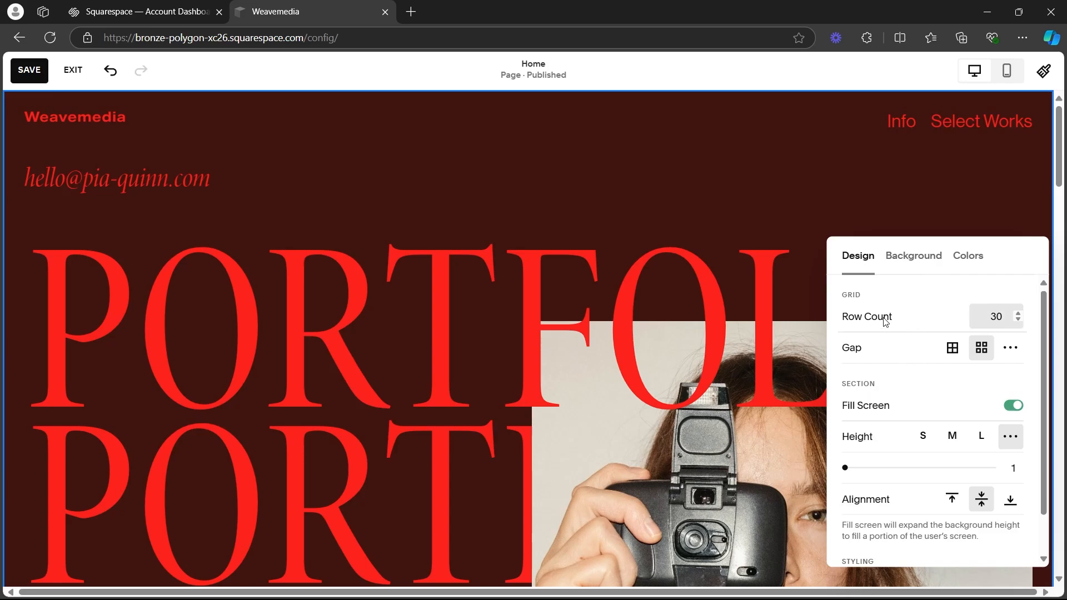
scroll(947, 347, "down", 1)
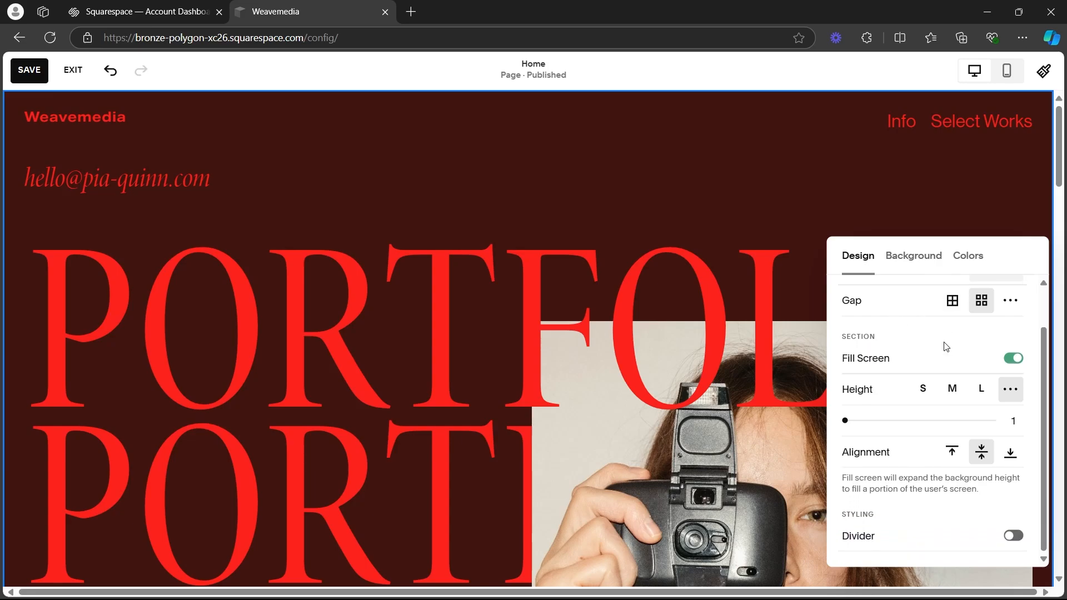
Add the button, social links, cart and account elements to the site header and try enabling the language switch.
left_click(834, 142)
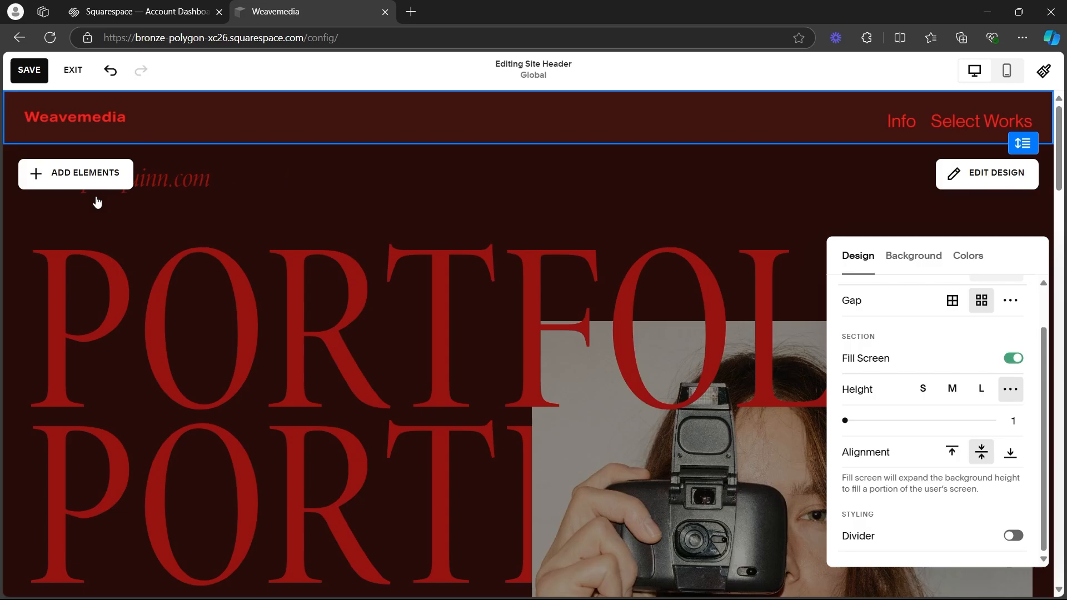
left_click(83, 175)
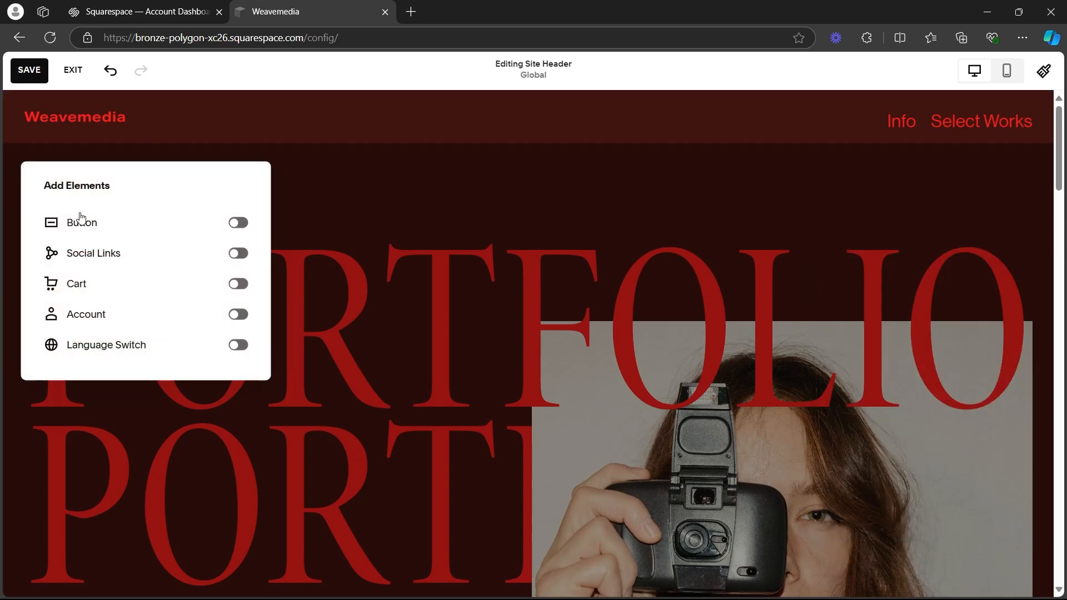
left_click(238, 222)
left_click(238, 253)
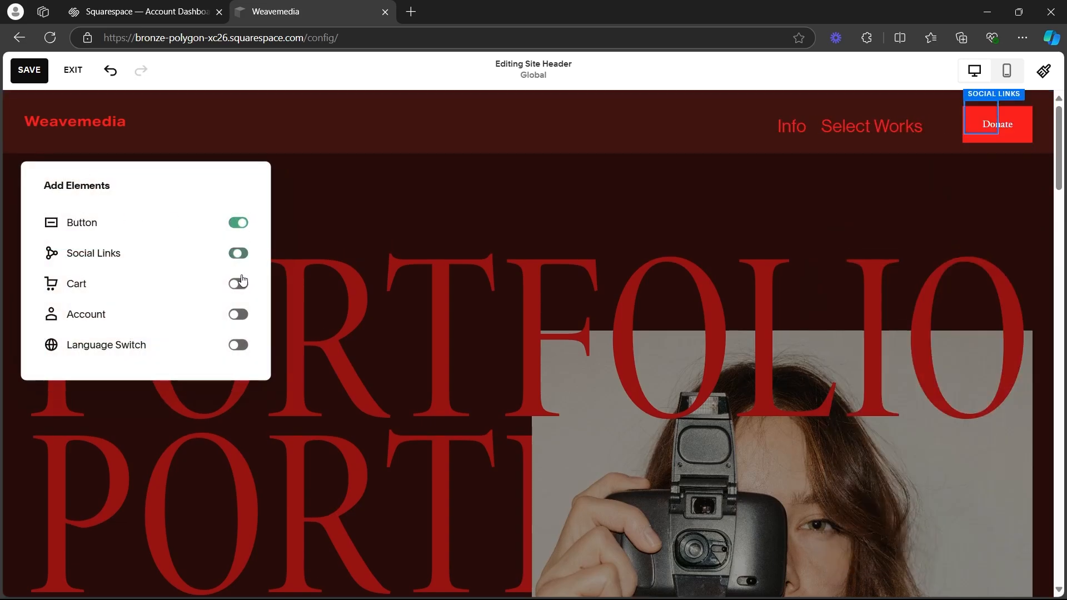
left_click(239, 287)
left_click(238, 314)
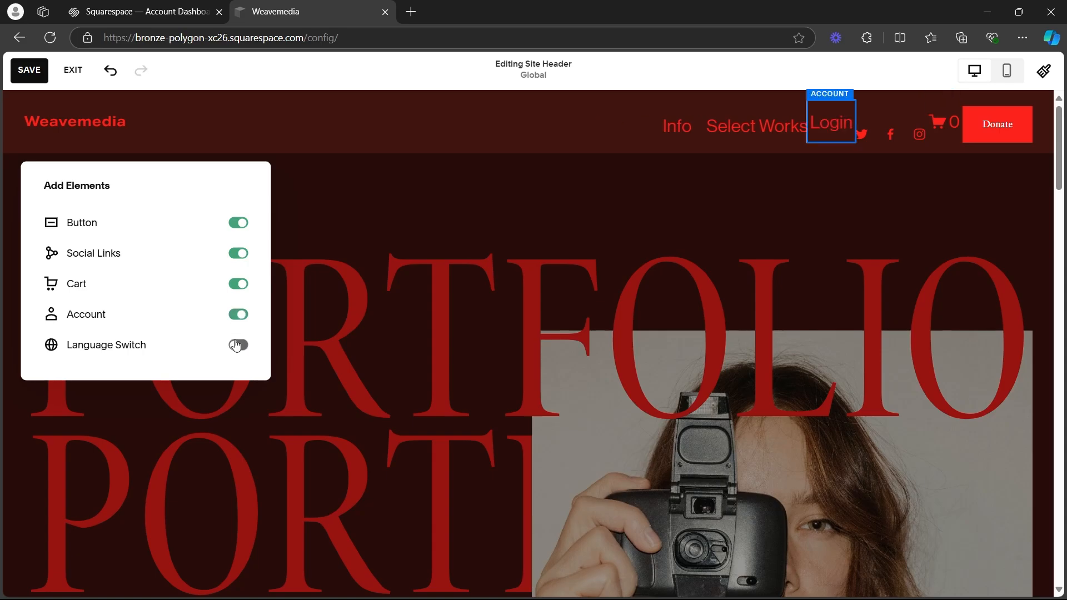
left_click(239, 345)
left_click(428, 248)
Turn off the cart, account, social links and button elements in the site header.
left_click(238, 284)
left_click(238, 313)
left_click(238, 254)
left_click(243, 224)
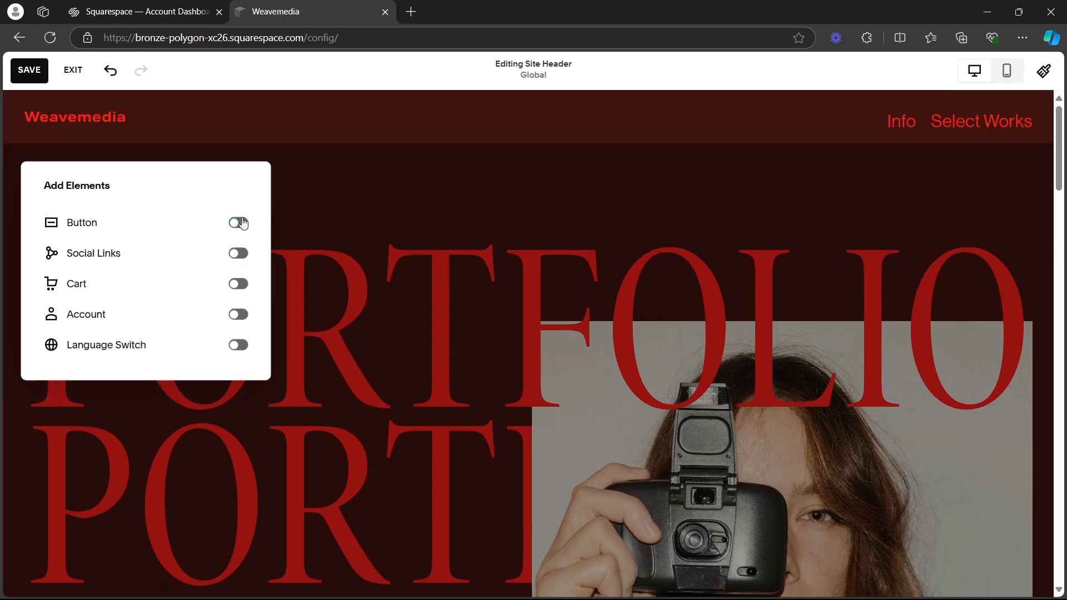
Open the site footer at the end of the home page for editing and examine its section design settings.
left_click(328, 158)
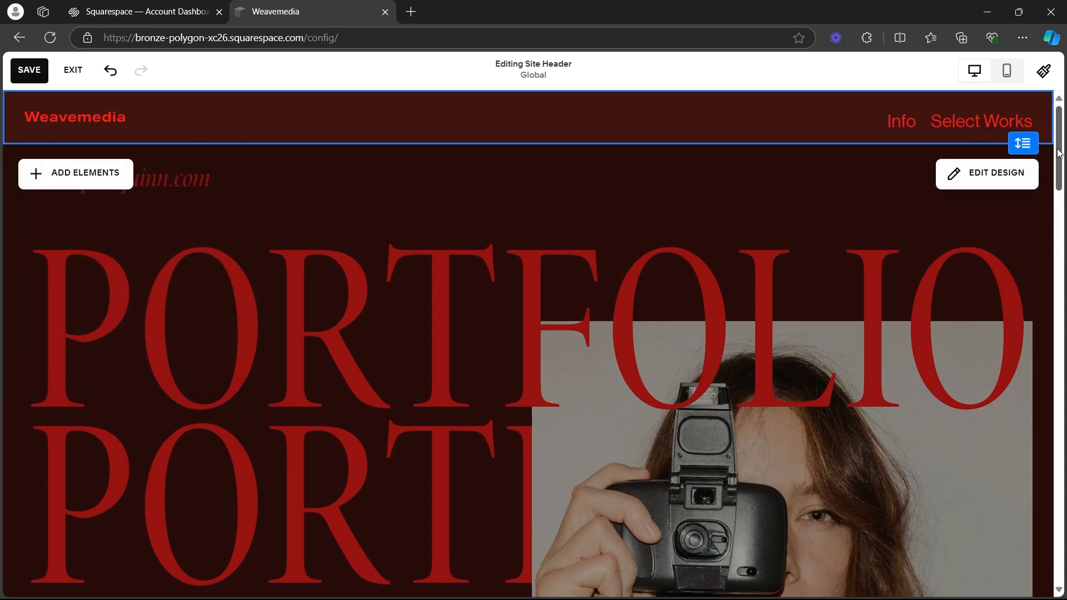
scroll(1061, 158, "down", 5)
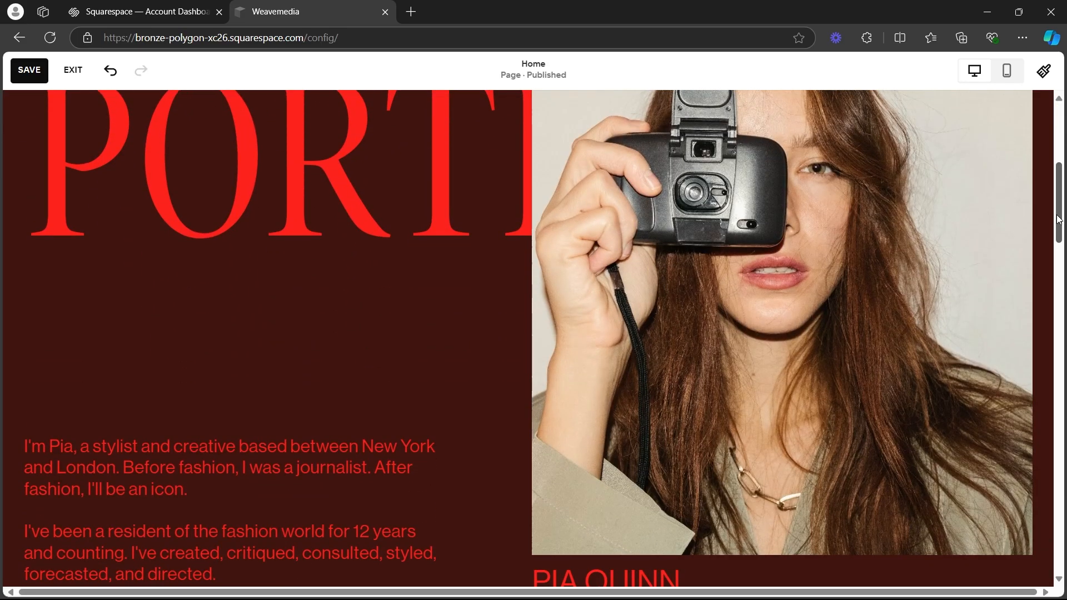
left_click_drag(1060, 224, 1059, 553)
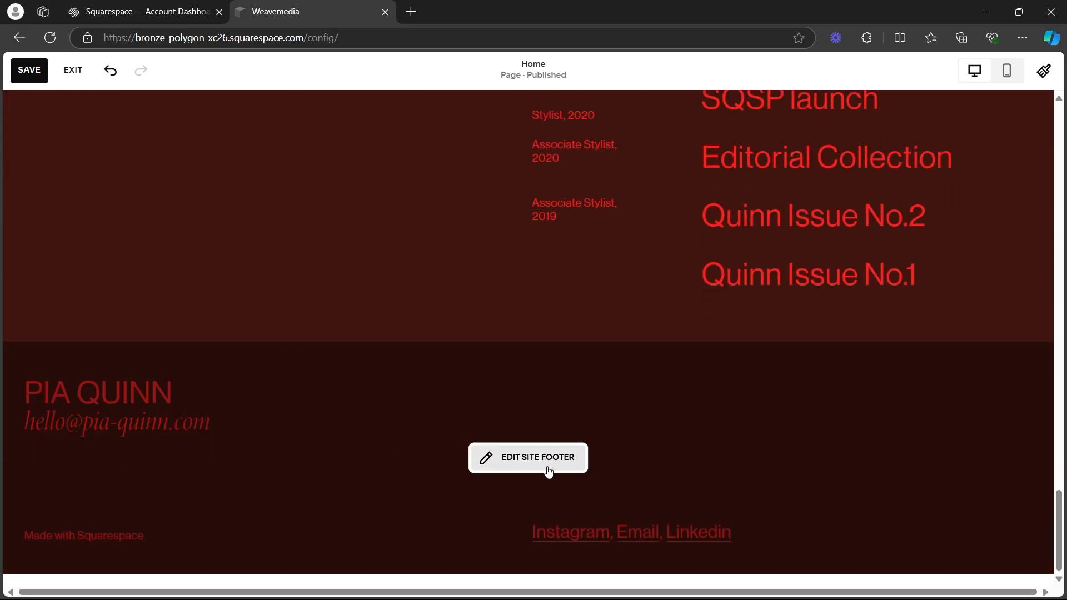
scroll(538, 449, "up", 4)
scroll(532, 447, "down", 4)
left_click(533, 459)
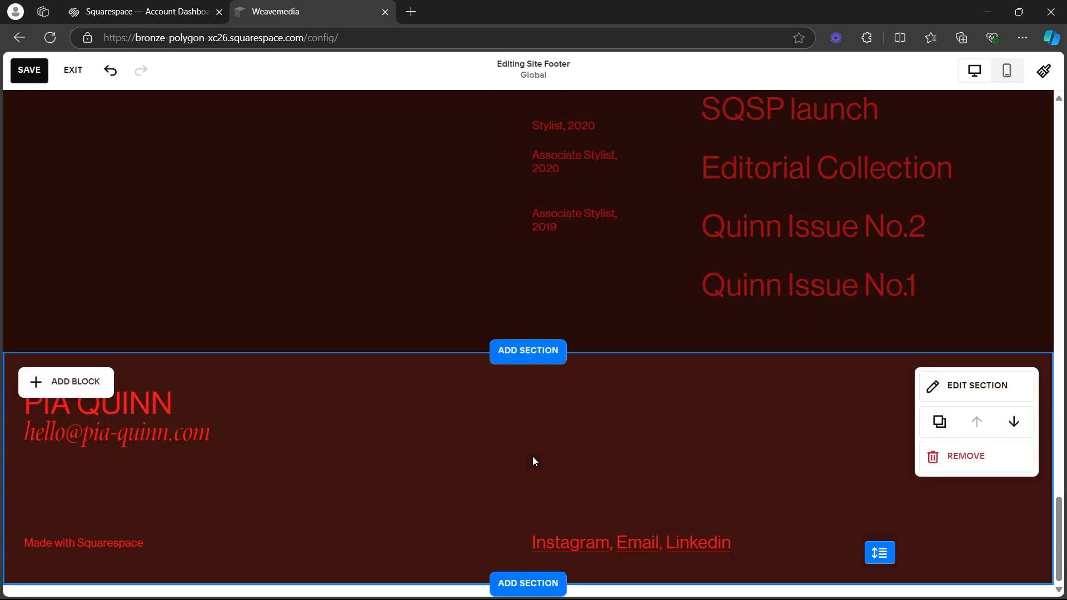
left_click(952, 389)
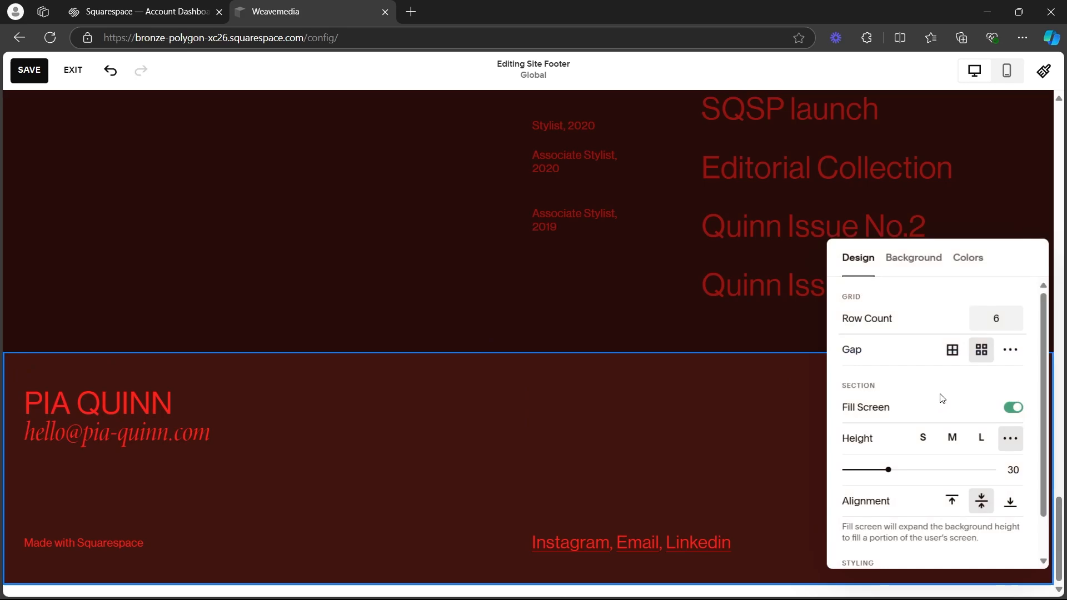
left_click(363, 476)
Examine the design, background and color theme settings of the Client List section.
left_click_drag(1063, 527, 1061, 488)
left_click(534, 546)
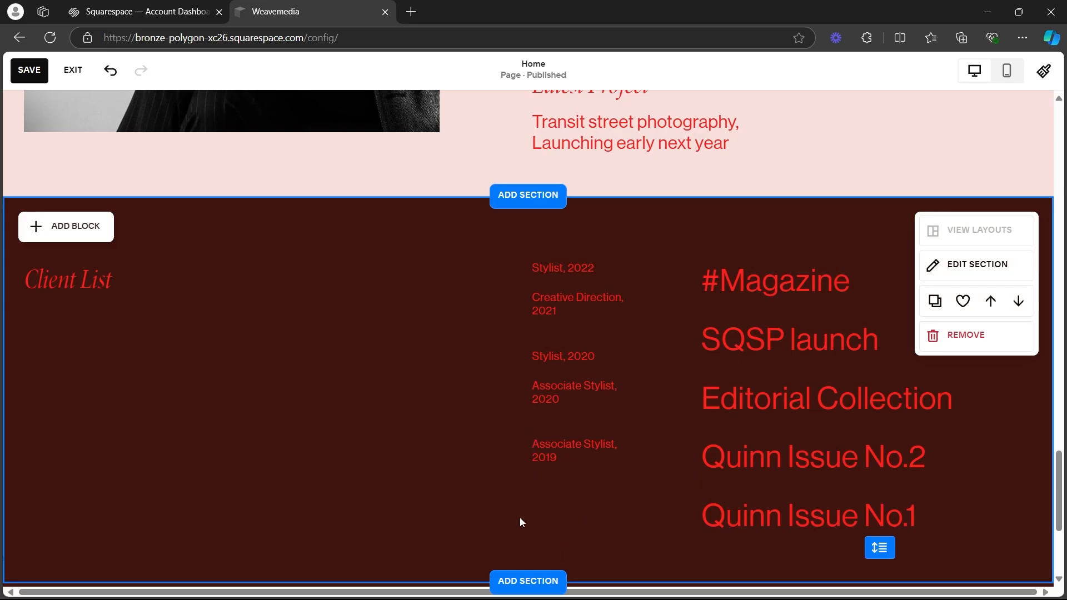
scroll(558, 533, "down", 4)
scroll(566, 359, "up", 5)
double_click(548, 460)
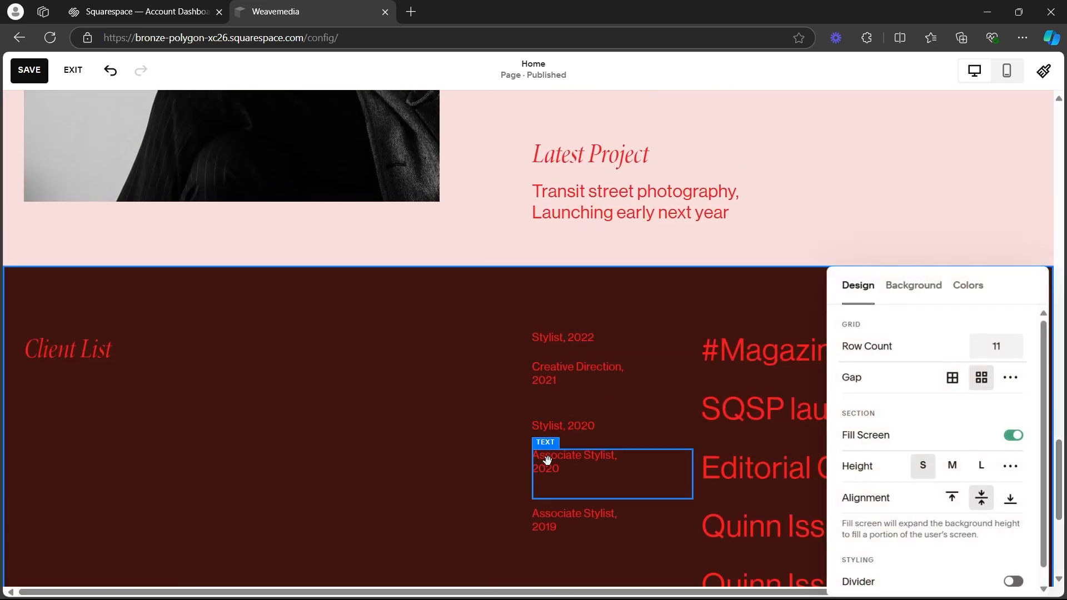
scroll(889, 286, "down", 1)
left_click(892, 286)
left_click(968, 286)
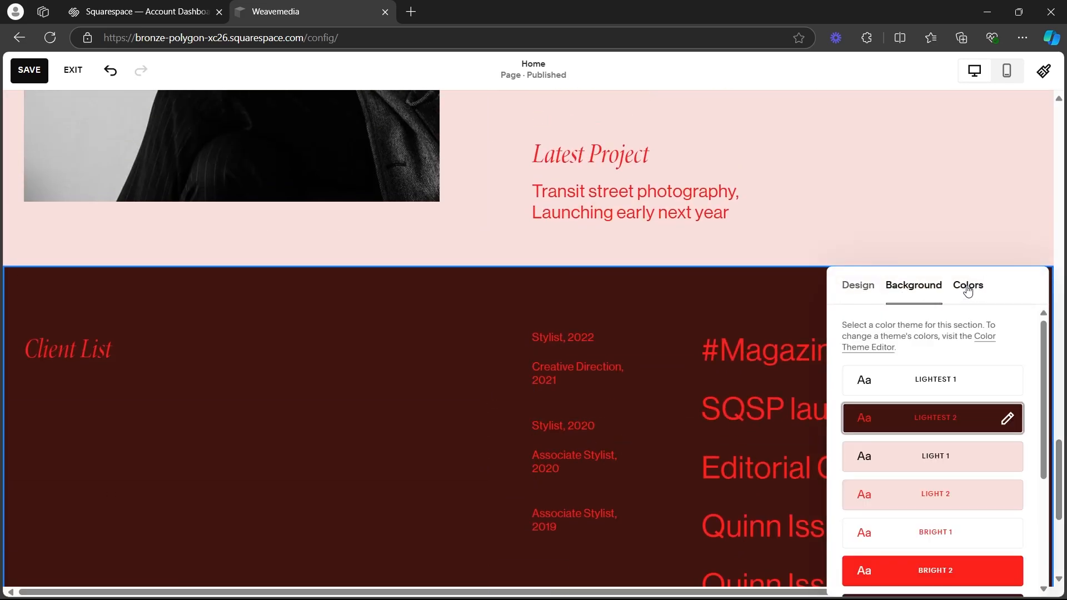
Replace the first image in the Select Works section with the uploaded file IMG_20211029_065814.jpg.
left_click_drag(1059, 468, 1054, 288)
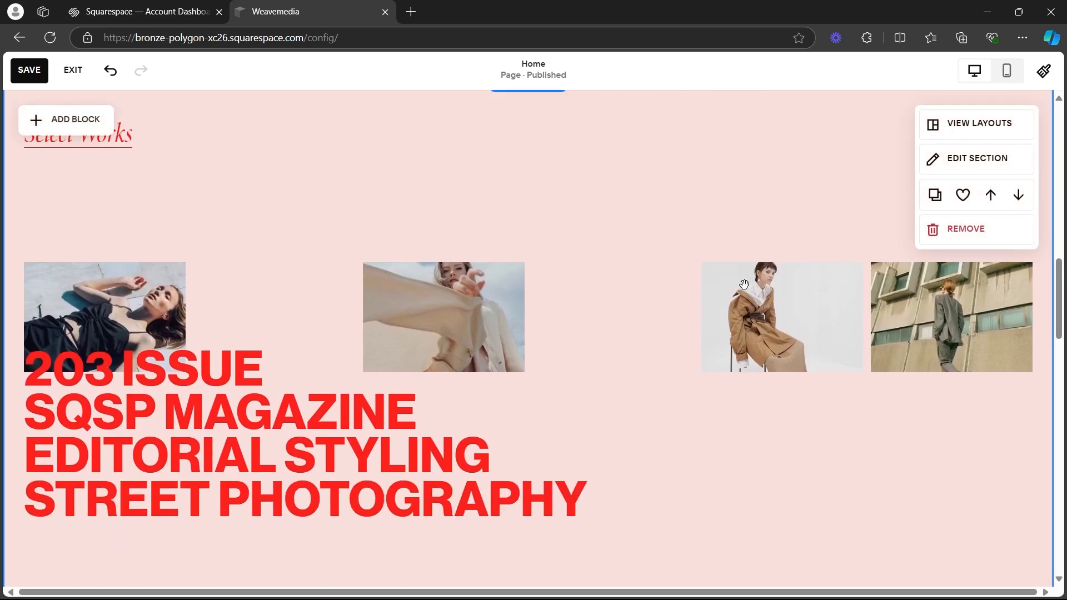
scroll(249, 397, "up", 3)
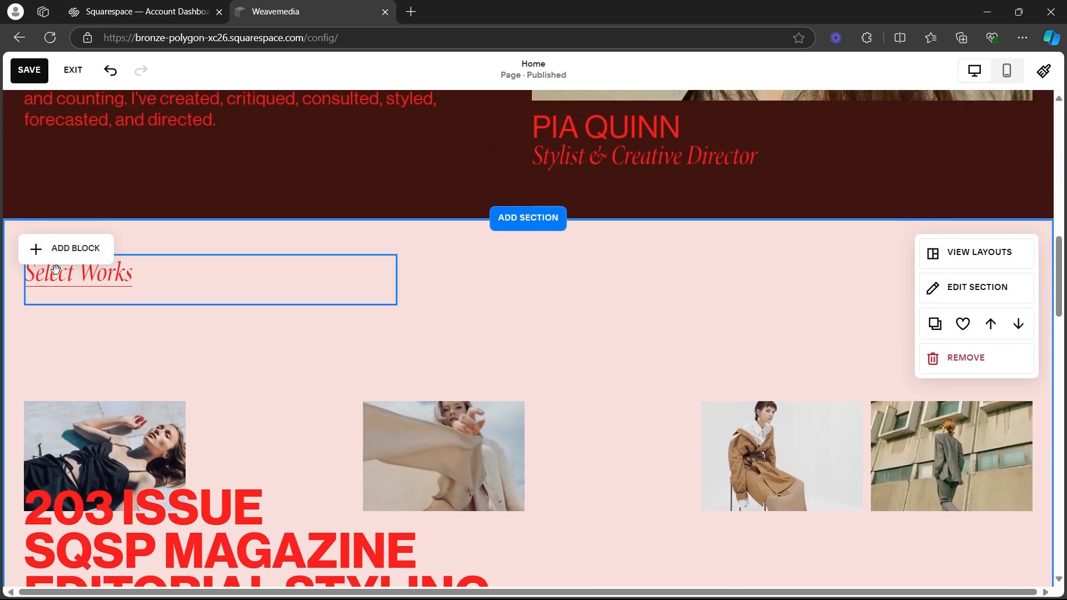
scroll(228, 388, "down", 3)
left_click(147, 282)
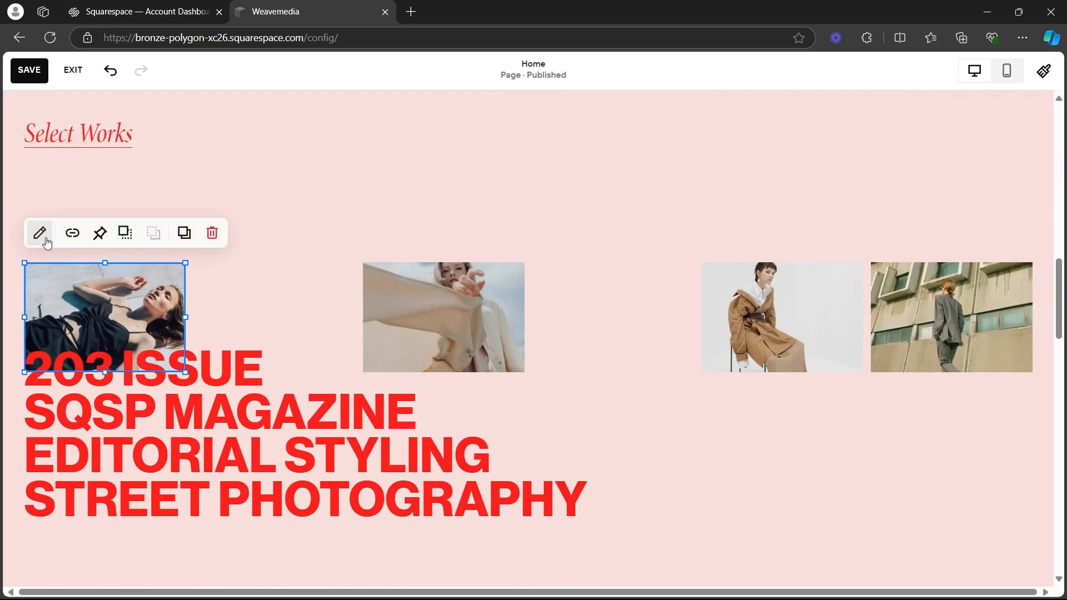
left_click(45, 236)
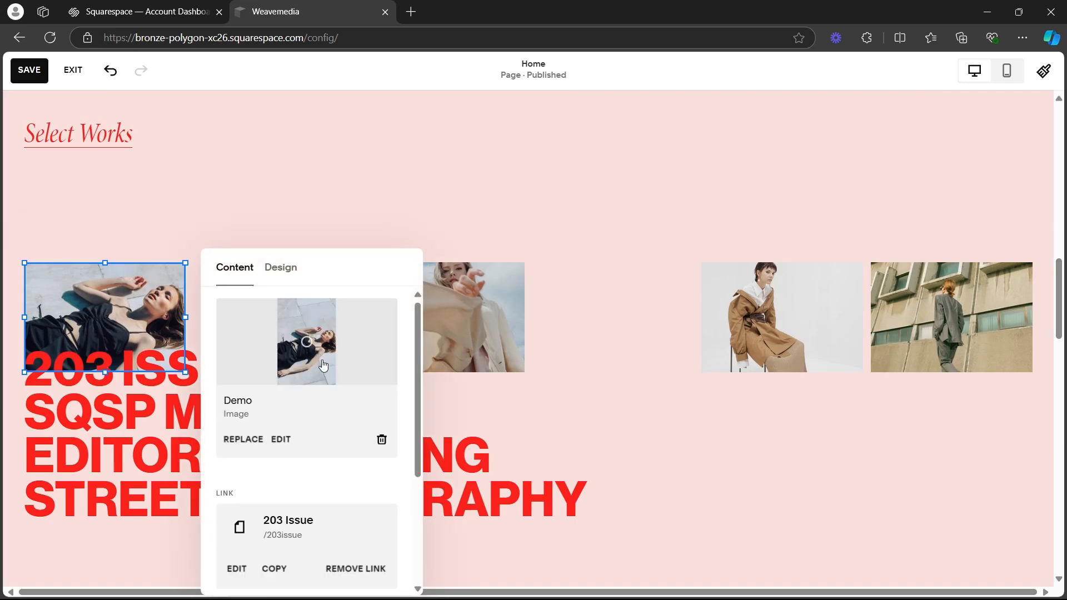
left_click(382, 440)
left_click(311, 327)
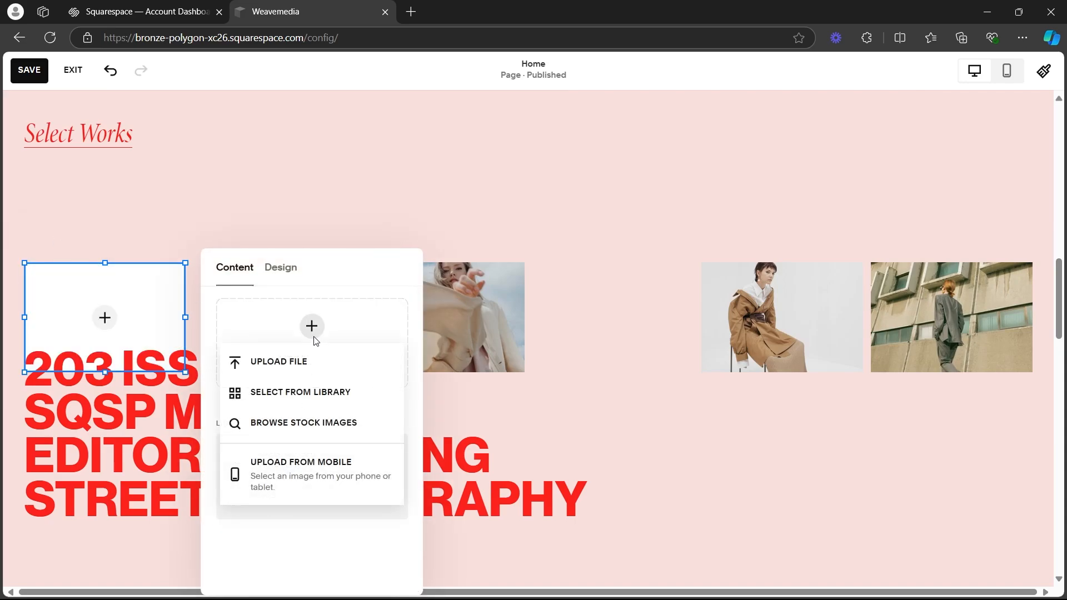
left_click(286, 362)
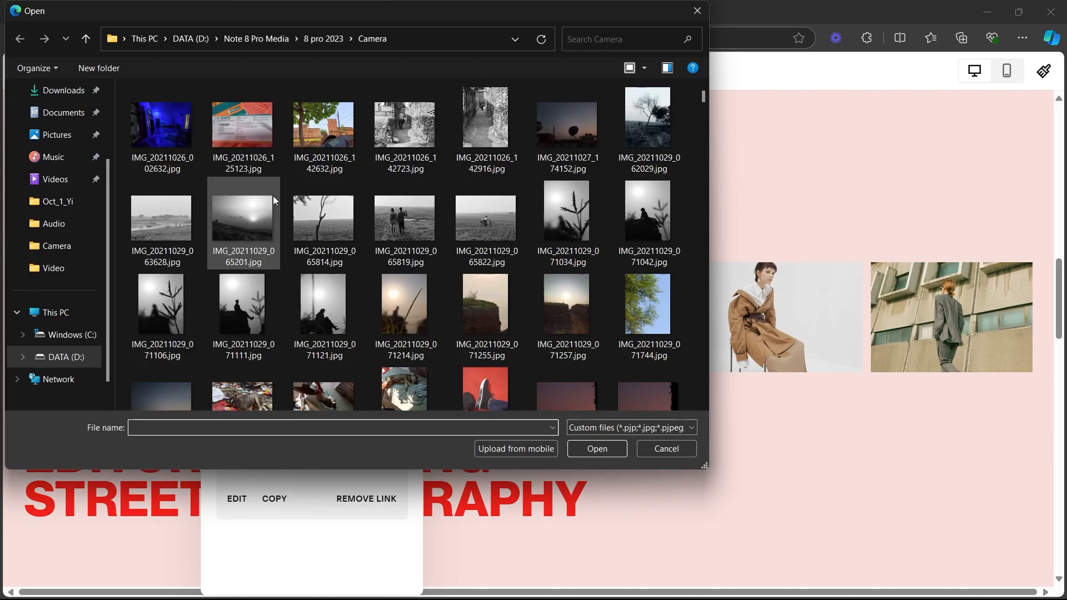
double_click(342, 220)
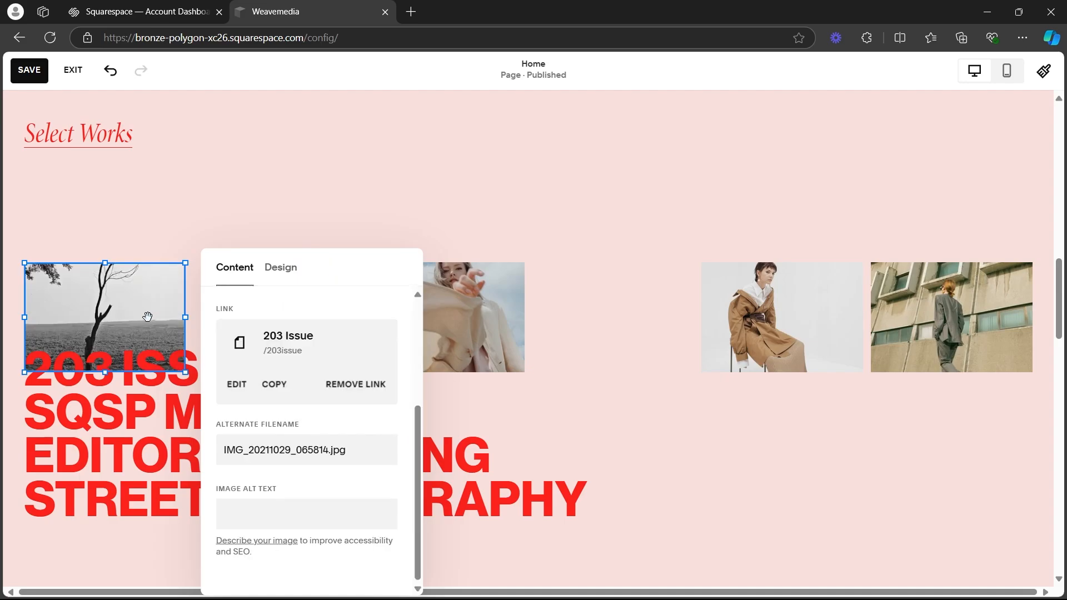
Move the first and second Select Works images slightly up so they sit clear of the 203 ISSUE heading.
left_click_drag(134, 316, 147, 285)
left_click(392, 149)
left_click_drag(469, 321, 472, 292)
Replace the second Select Works image with the uploaded file IMG_20211029_065819.jpg.
left_click(377, 203)
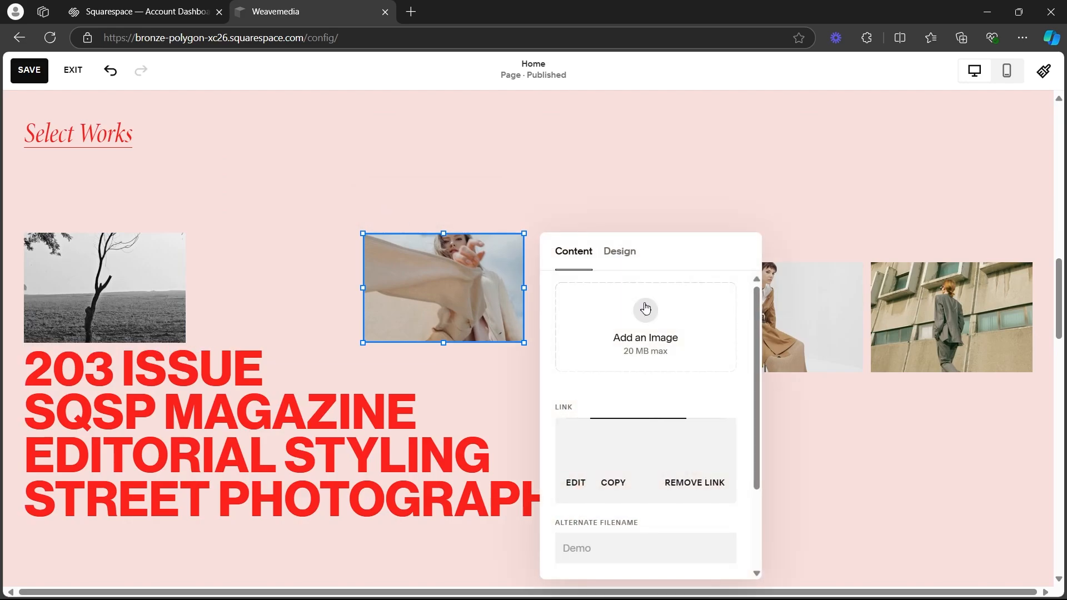
left_click(723, 424)
left_click(648, 311)
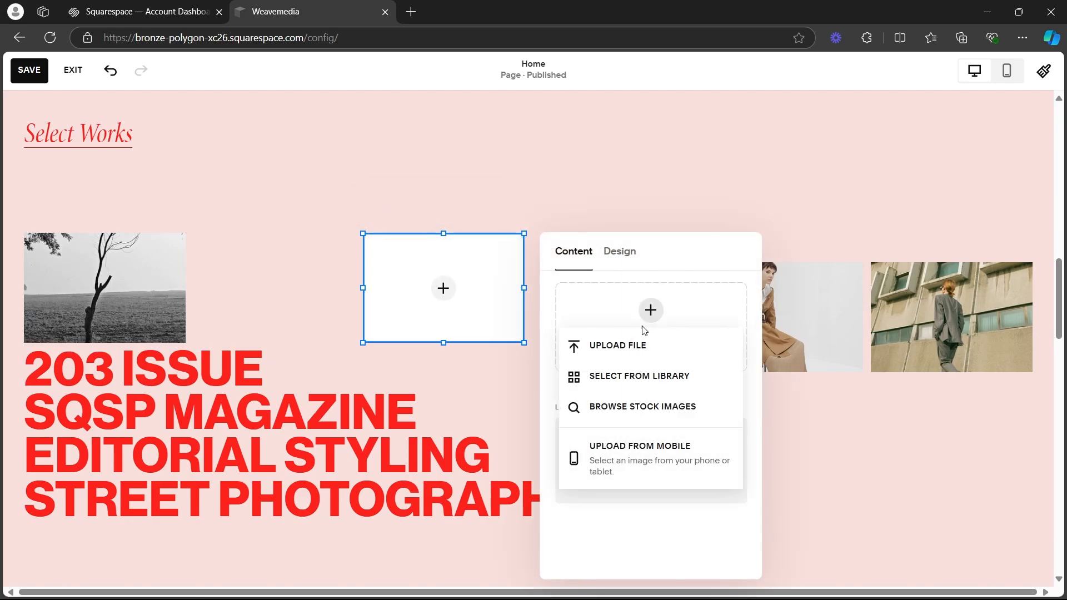
left_click(639, 352)
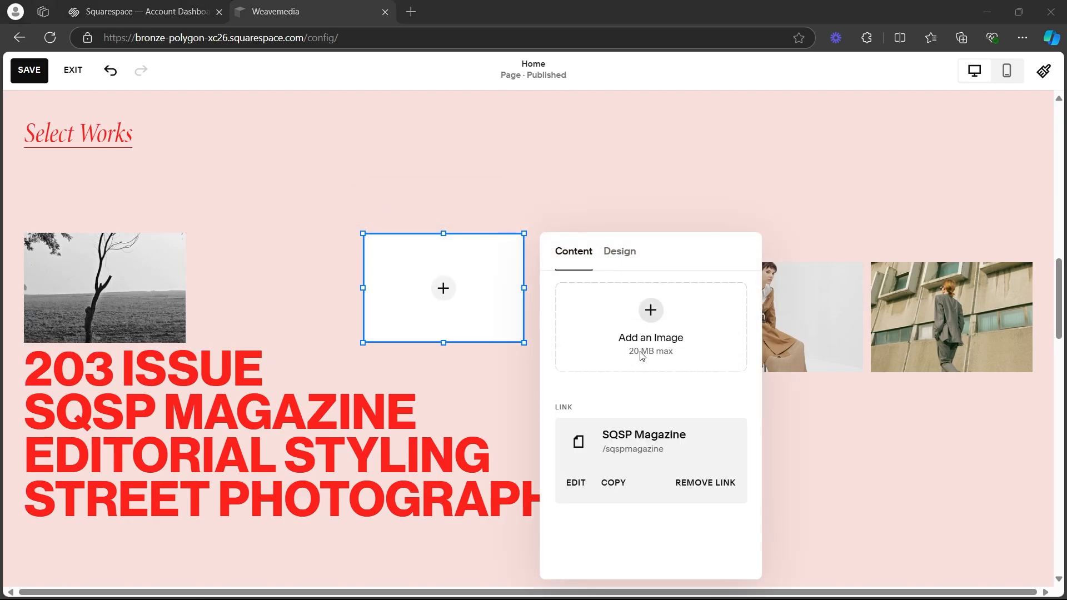
double_click(411, 212)
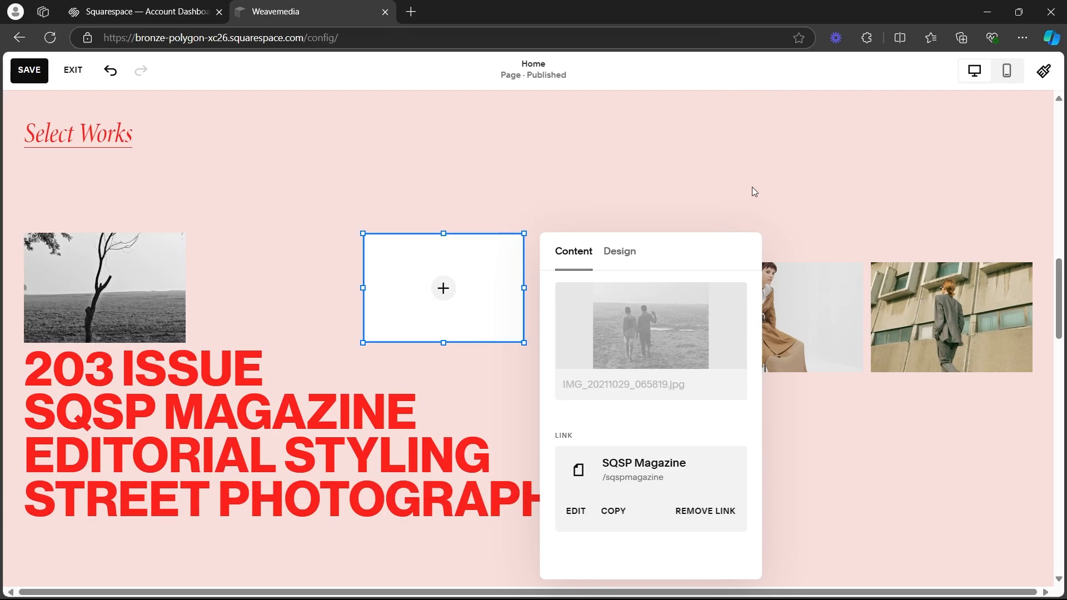
left_click(597, 189)
Add a video block to the Select Works section, shrink it and place it above the third image.
scroll(607, 181, "up", 2)
scroll(234, 222, "down", 1)
left_click(90, 188)
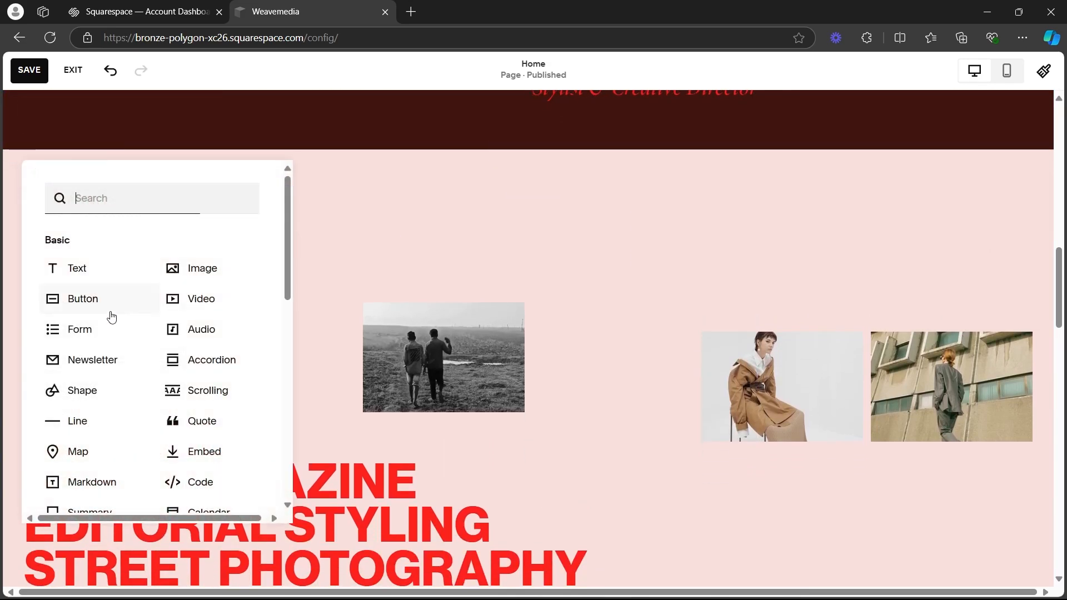
left_click(201, 299)
left_click_drag(349, 404, 900, 410)
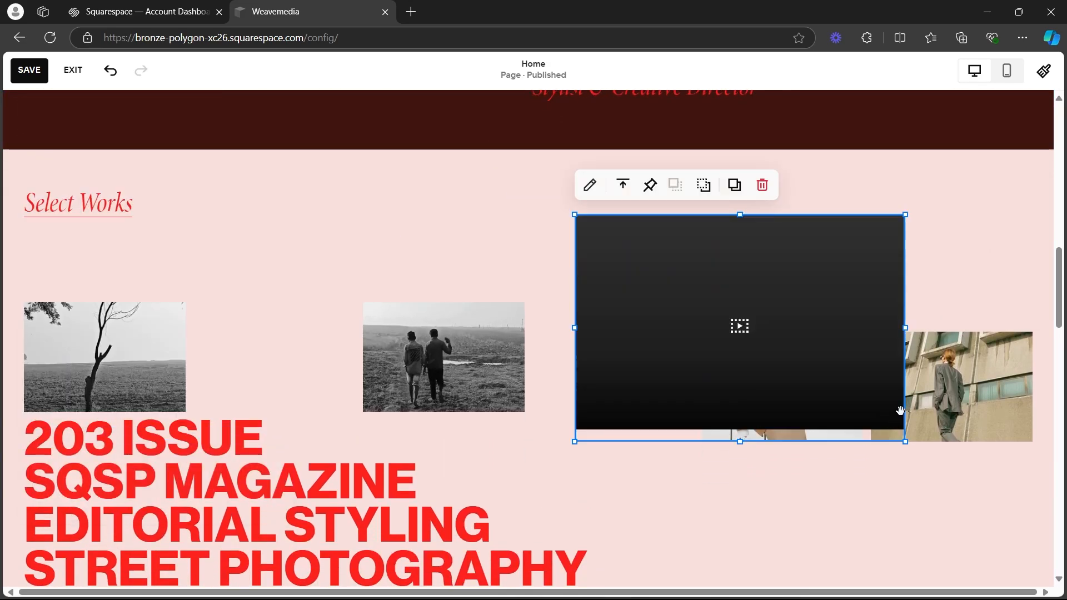
left_click_drag(901, 216, 776, 302)
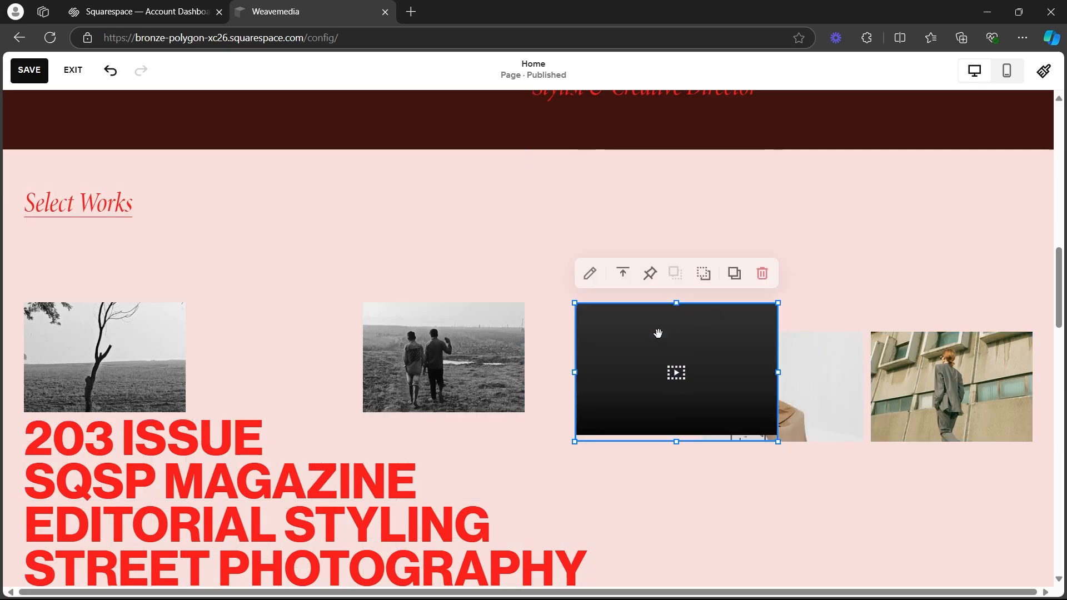
left_click_drag(651, 327, 689, 234)
Delete the two remaining template images in Select Works and move the video block down into the freed space.
left_click(771, 373)
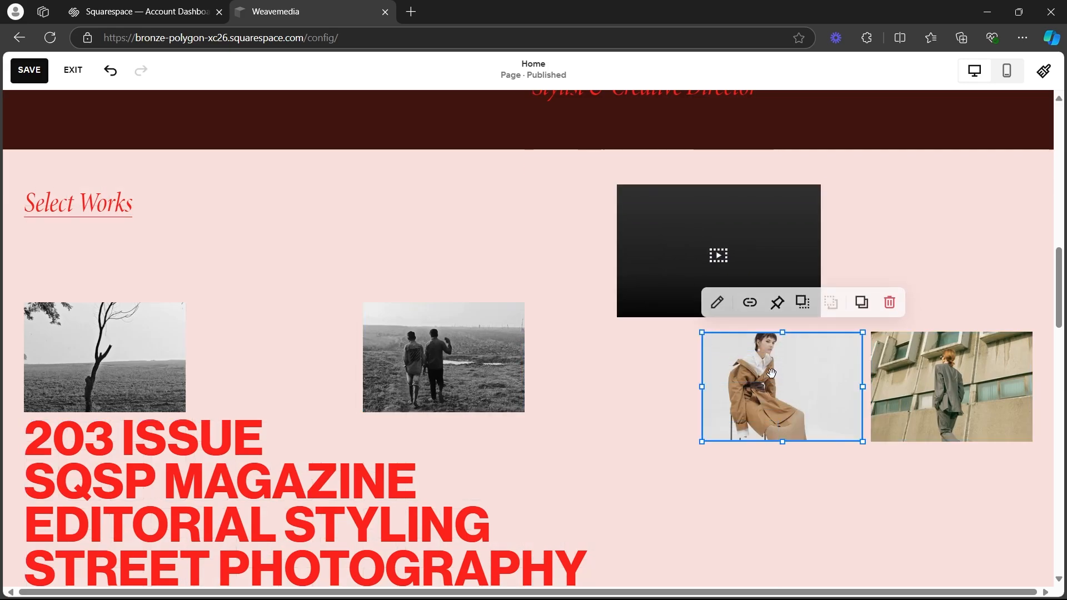
key("Delete")
left_click(918, 369)
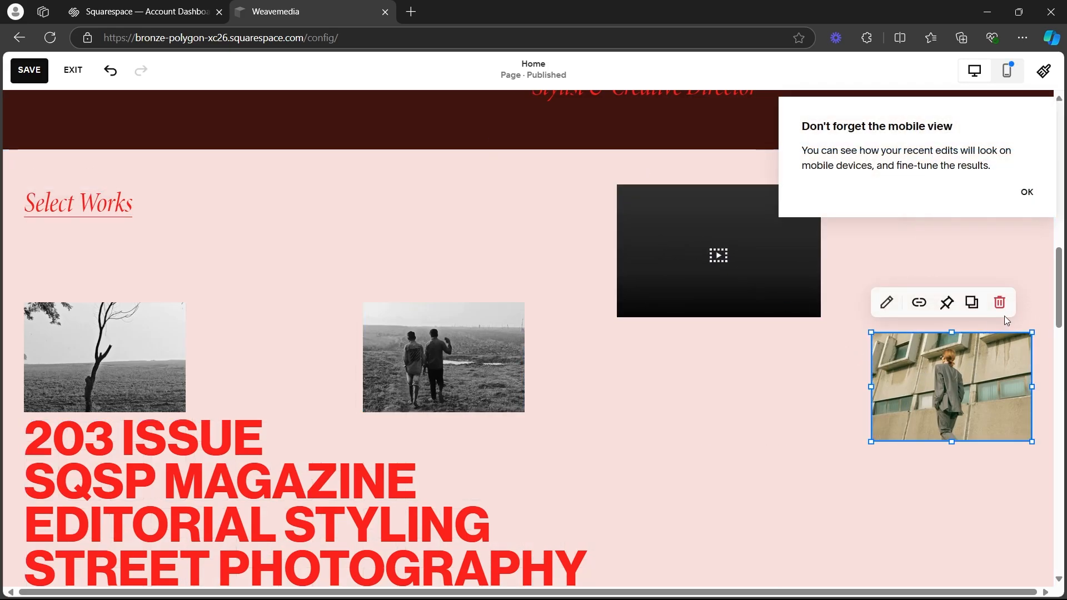
key("Delete")
left_click(1026, 193)
mouse_move(701, 258)
left_mouse_down()
mouse_move(739, 376)
mouse_move(763, 356)
mouse_move(745, 369)
mouse_move(776, 360)
mouse_move(767, 362)
left_mouse_up()
Check the media library for the video block's content, and open the YouTube or Vimeo link entry.
left_click(673, 244)
left_click(932, 329)
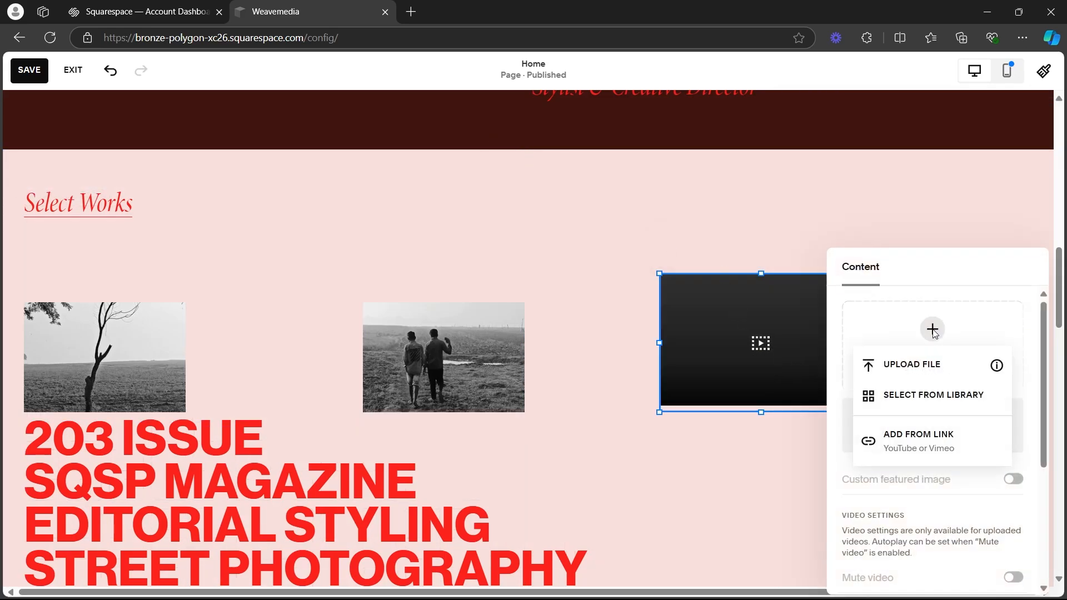
left_click(923, 394)
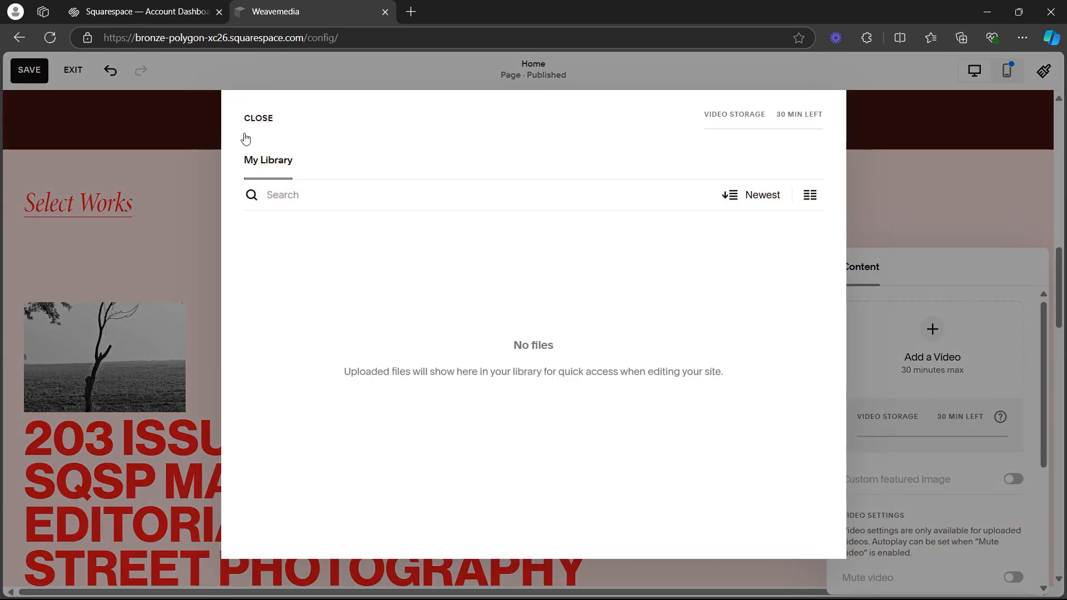
left_click(937, 337)
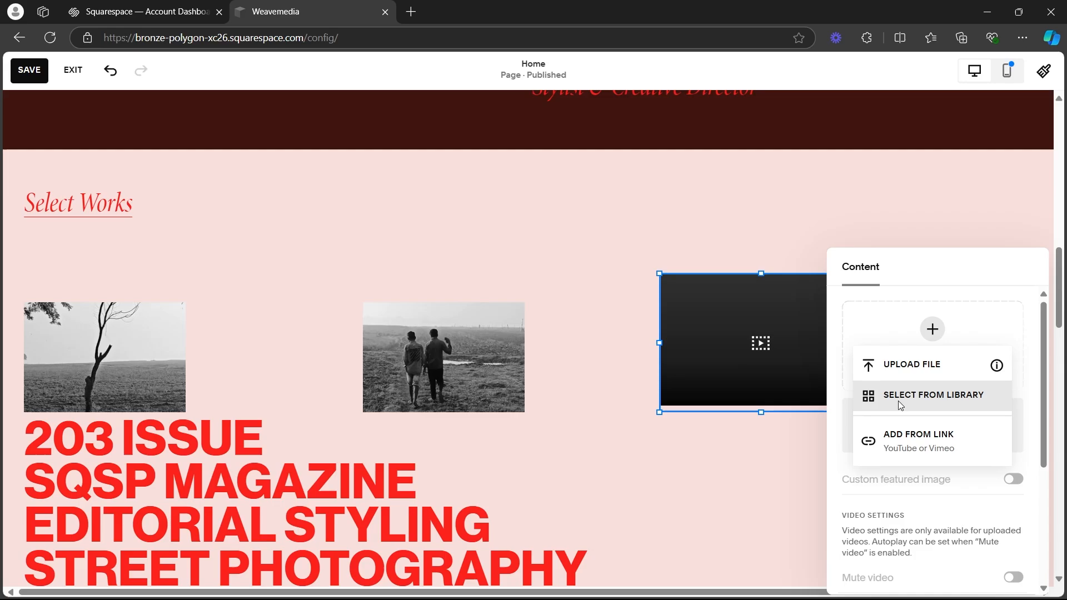
left_click(907, 439)
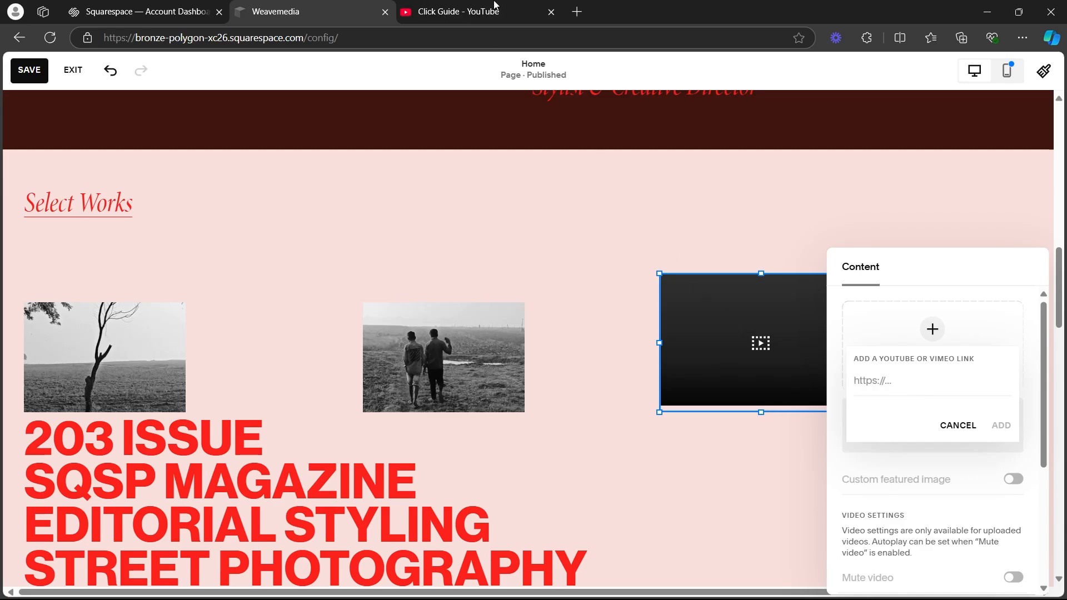
Switch to the Click Guide channel on YouTube and copy the share link of "How to Trade Options on Fidelity (Simple Guide)".
left_click(491, 5)
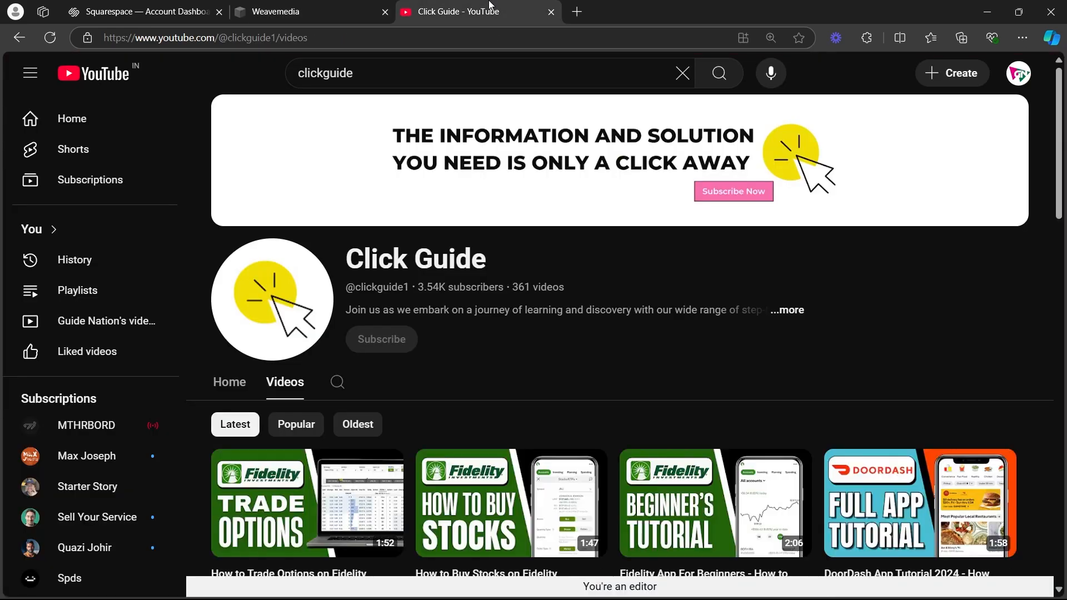
scroll(398, 287, "down", 5)
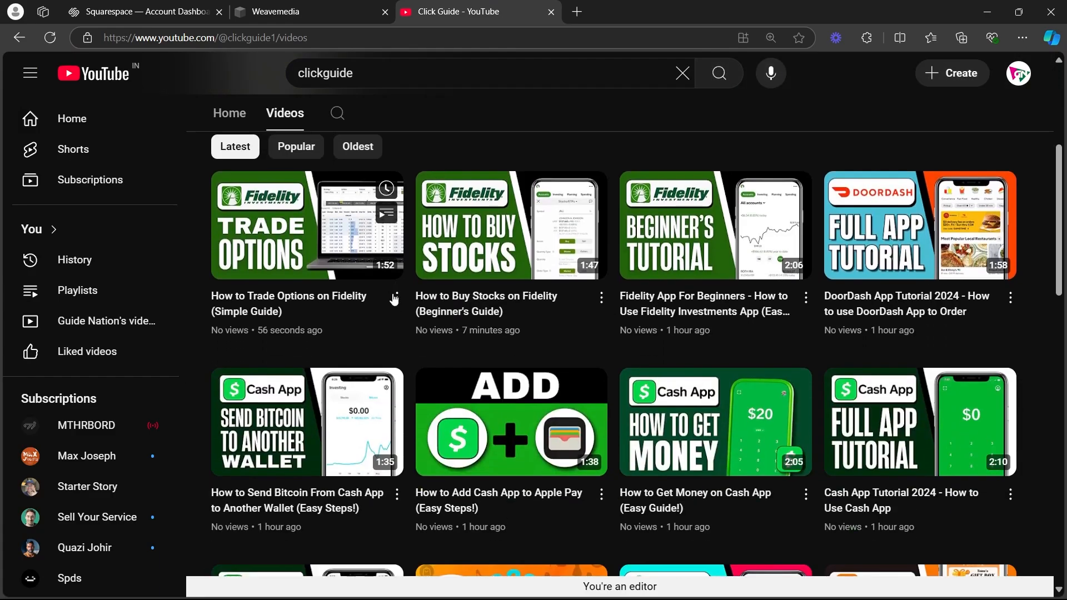
left_click(396, 297)
left_click(401, 414)
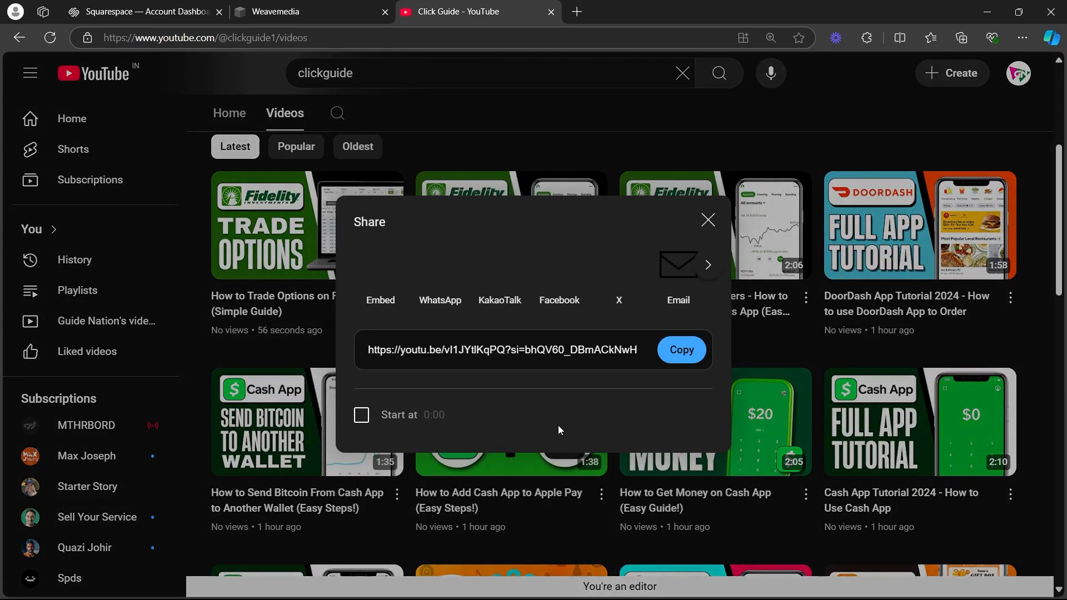
left_click(668, 351)
Return to the Weavemedia site editor, add the copied YouTube link to the video block and move the block slightly down.
key("ctrl+shift+Tab")
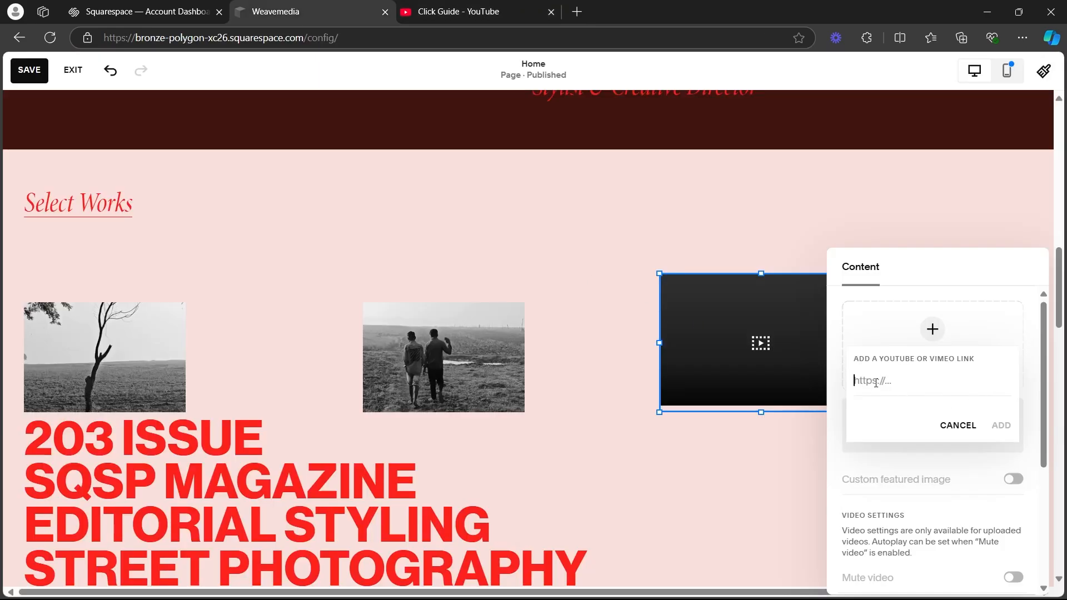
key("ctrl+v")
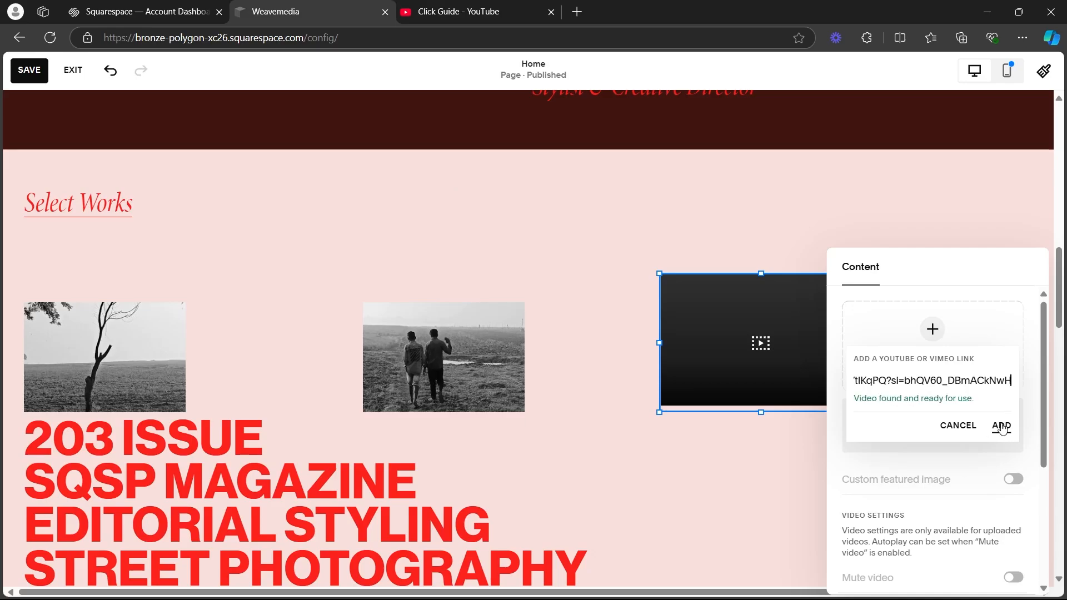
left_click(995, 426)
left_click(643, 212)
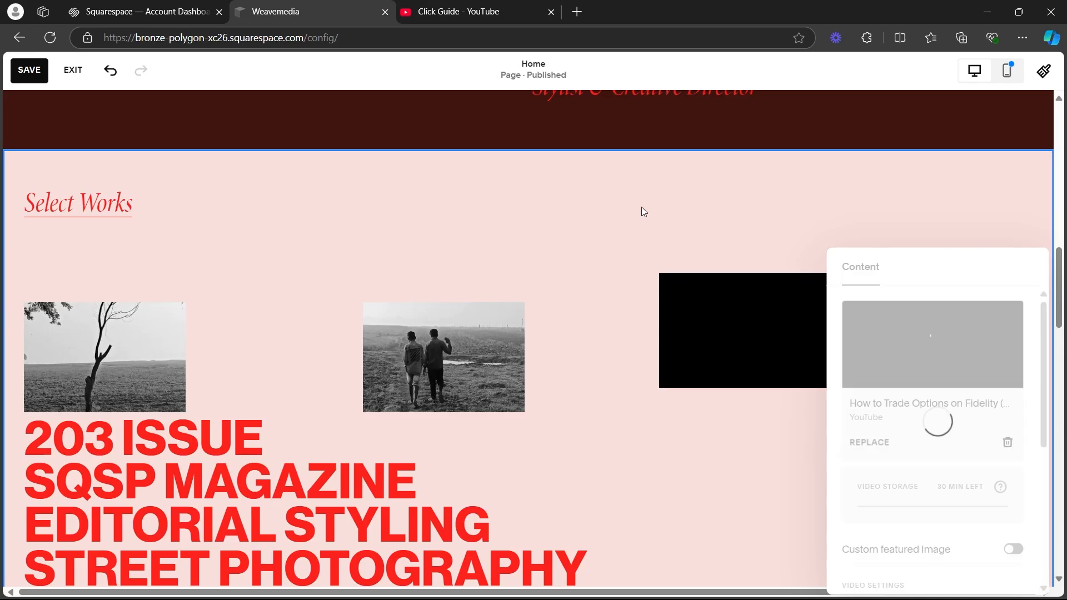
left_click(823, 335)
left_click_drag(823, 334, 883, 402)
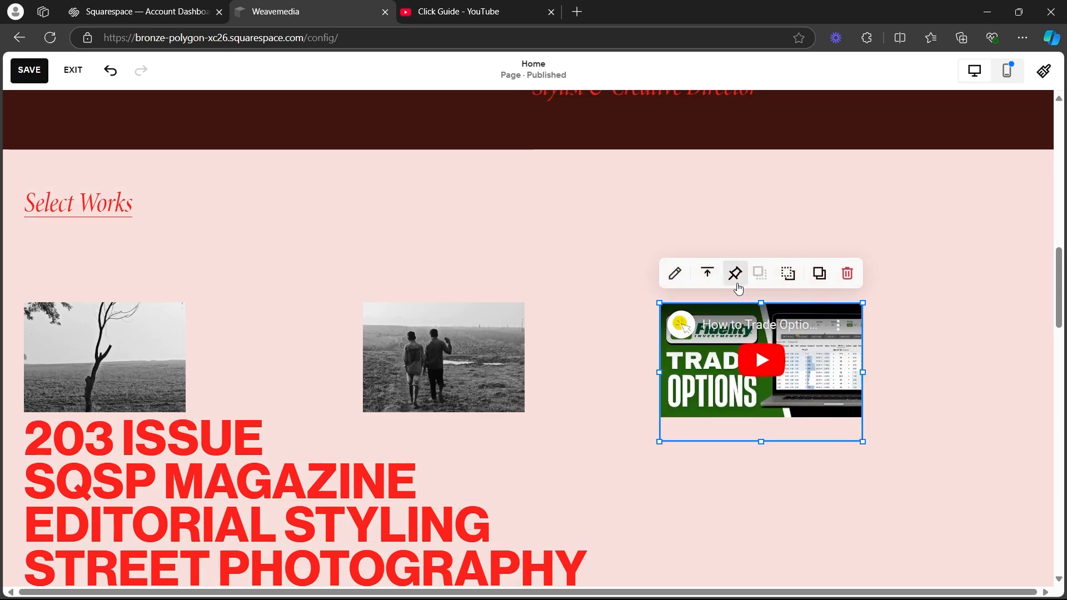
Check the video block's content settings and align the video vertically to the middle of its block.
left_click(674, 273)
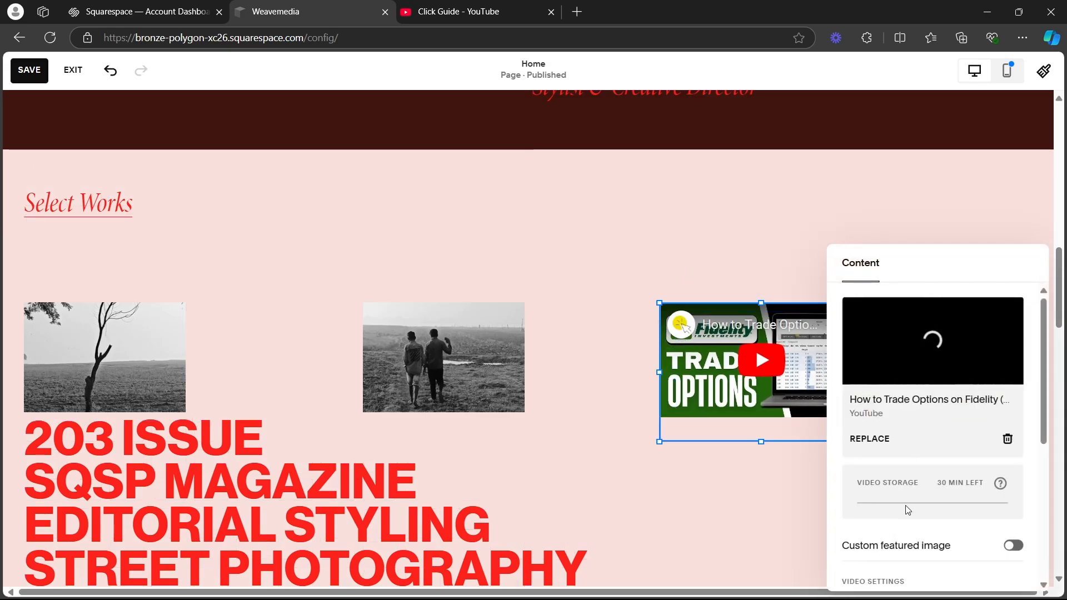
left_click(828, 291)
left_click(707, 273)
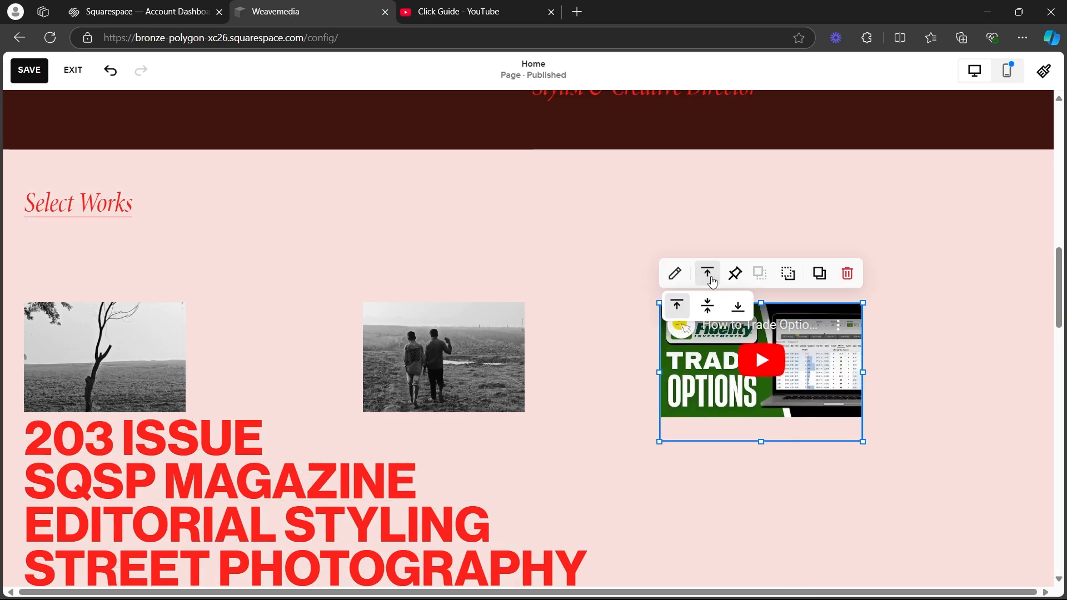
left_click(710, 307)
left_click(738, 306)
left_click(707, 307)
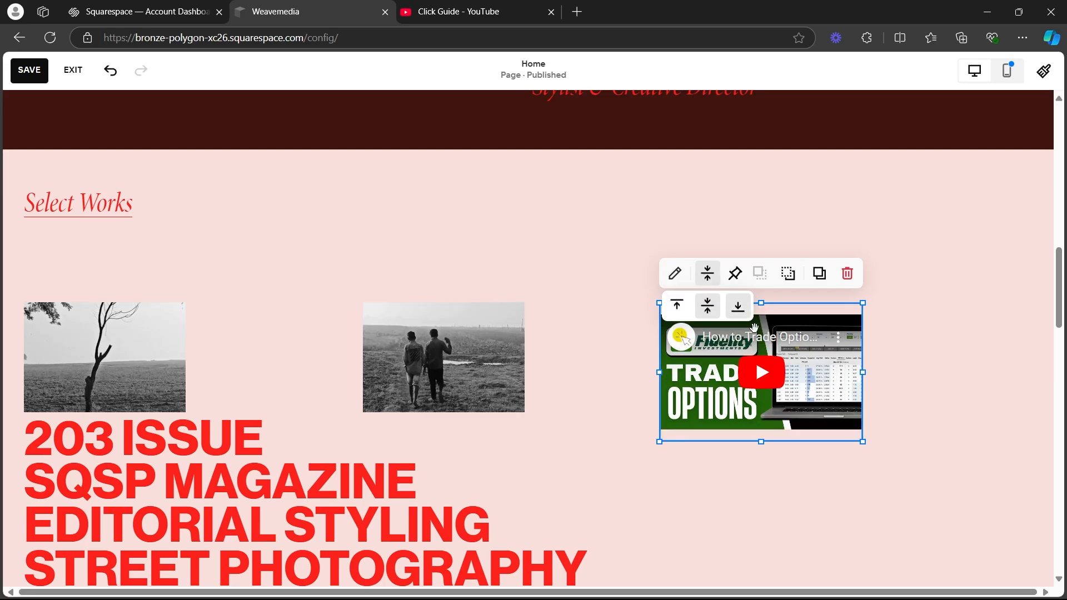
Shift the video and both images right in Select Works, enlarging the middle image to the video block's size.
left_click(1015, 379)
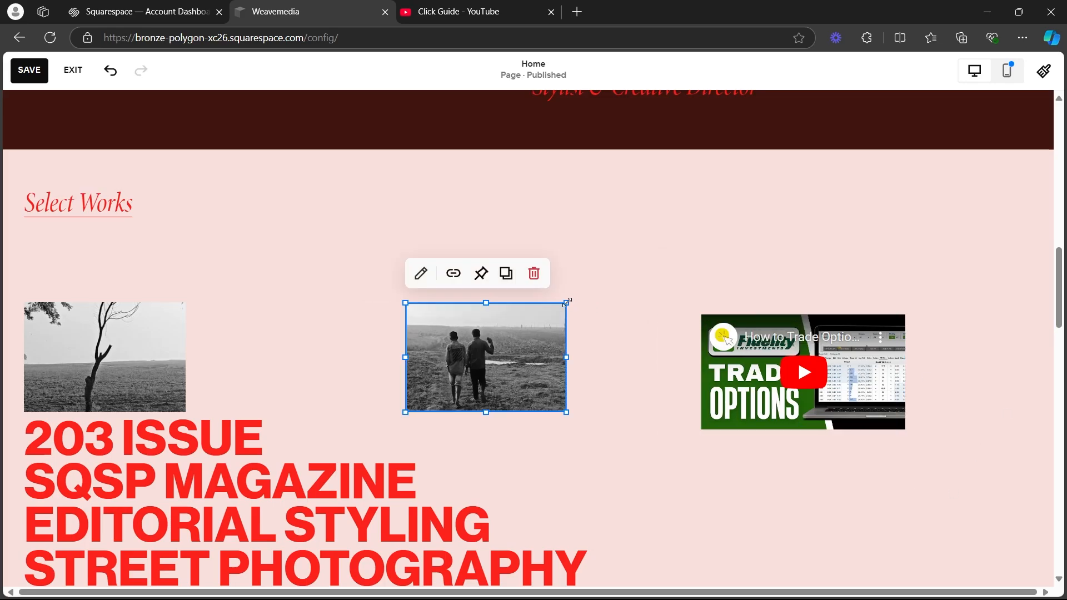
left_click_drag(567, 302, 610, 264)
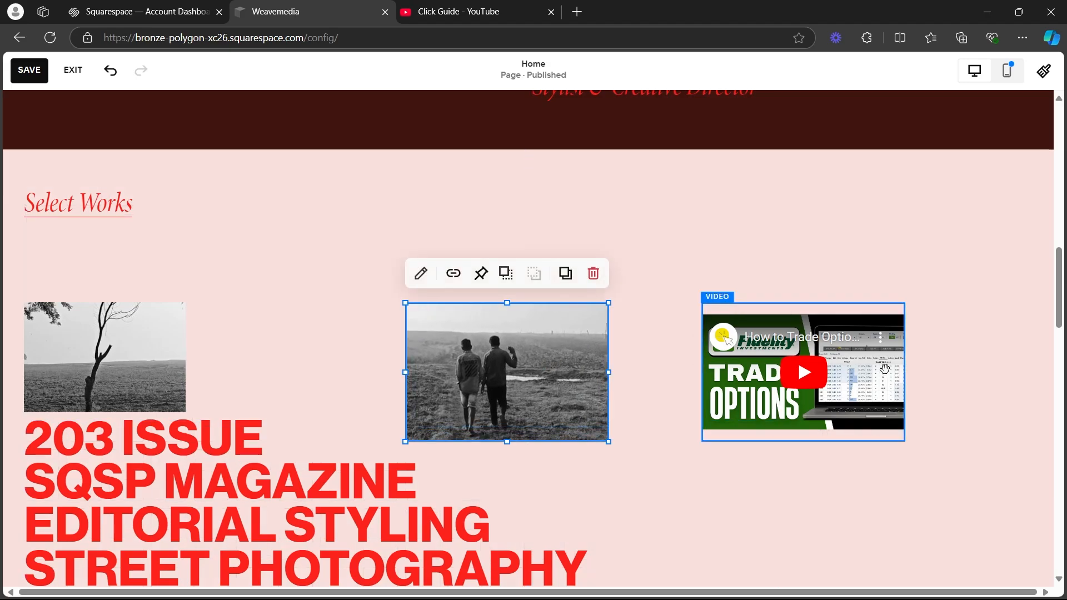
left_click(885, 369)
mouse_move(905, 302)
left_mouse_down()
mouse_move(941, 276)
mouse_move(925, 296)
left_mouse_up()
left_click_drag(106, 356, 188, 354)
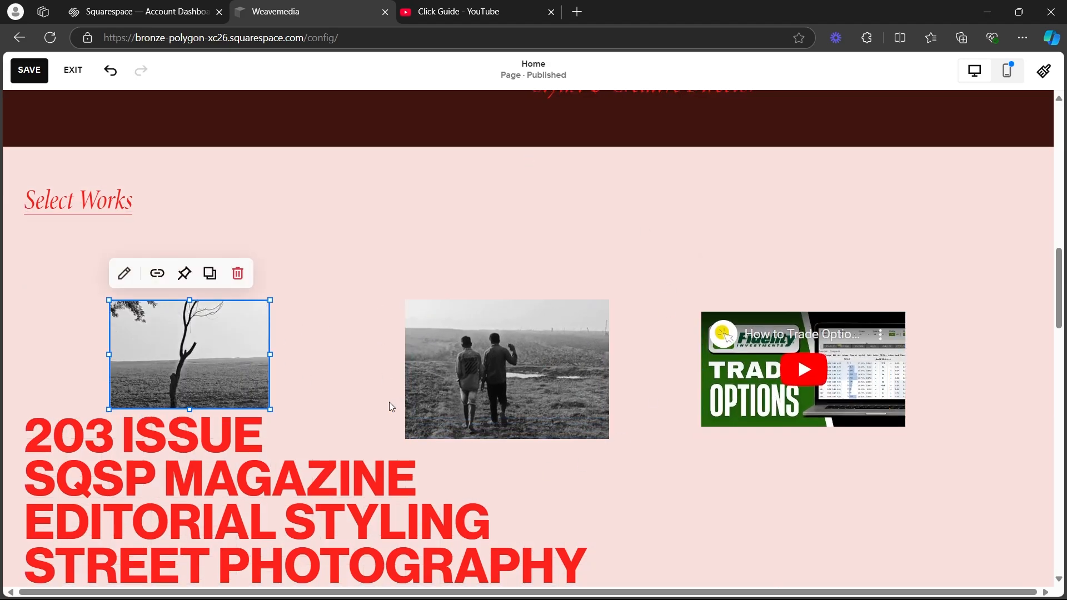
Try the Heading 4 style on the project titles text below the images and switch it back to Monospace.
scroll(392, 407, "down", 5)
left_click(123, 195)
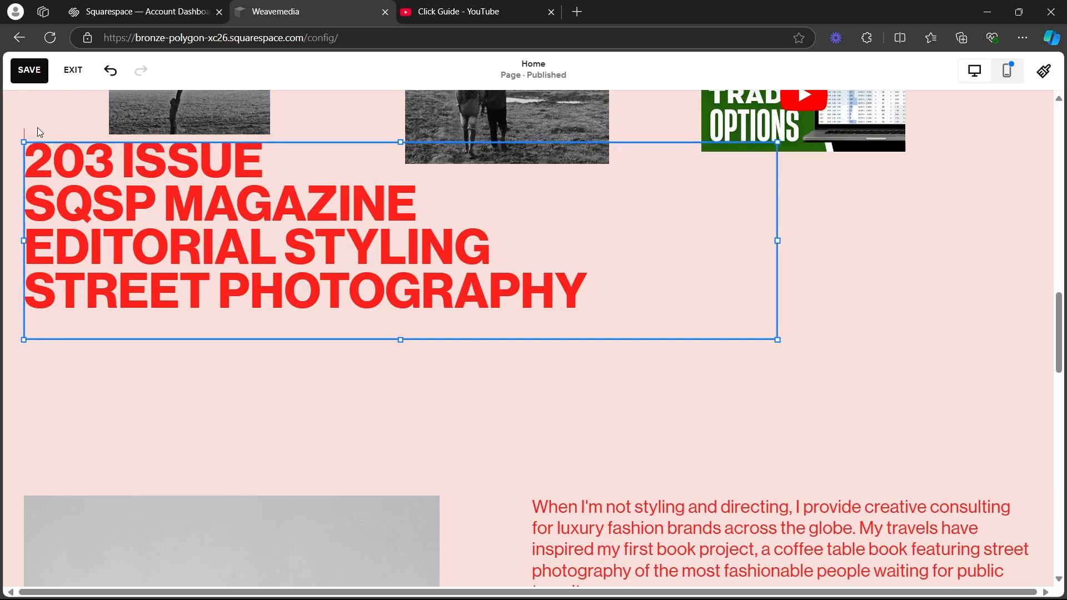
left_click(39, 125)
left_click(103, 114)
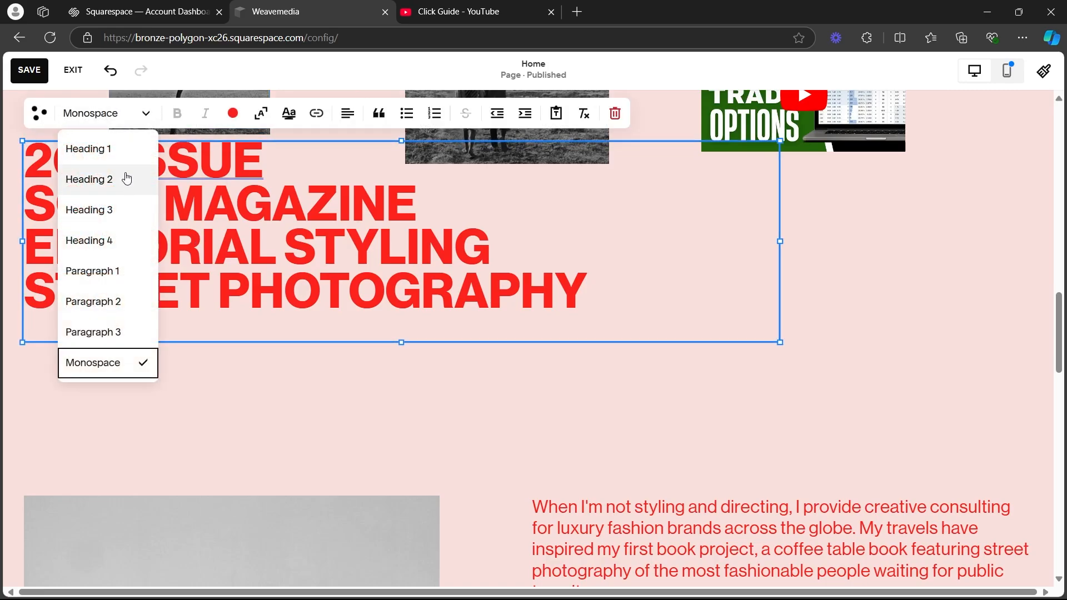
left_click(114, 240)
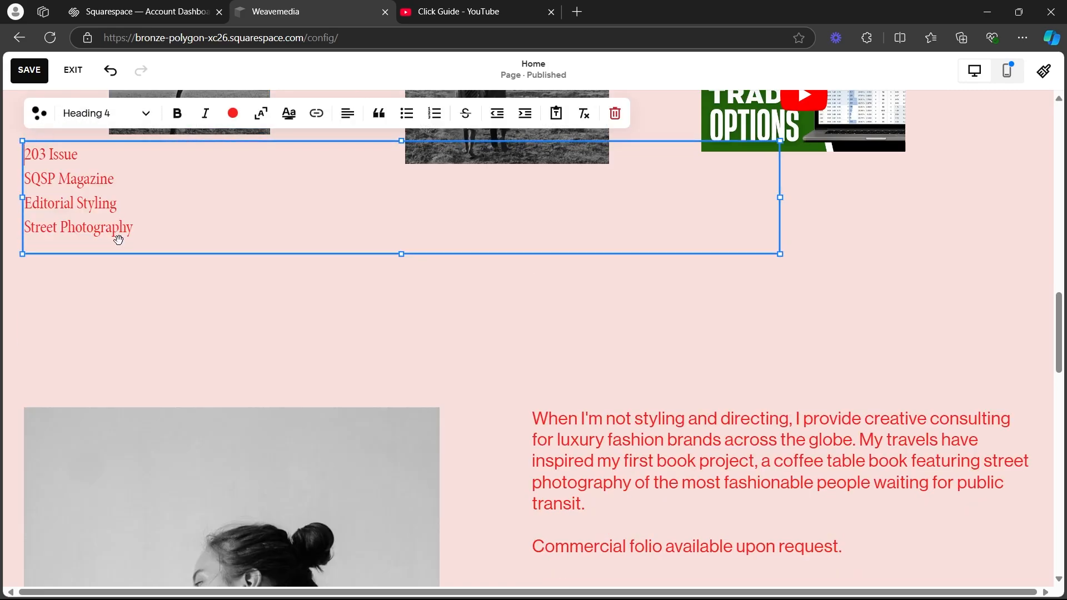
left_click(103, 113)
left_click(93, 362)
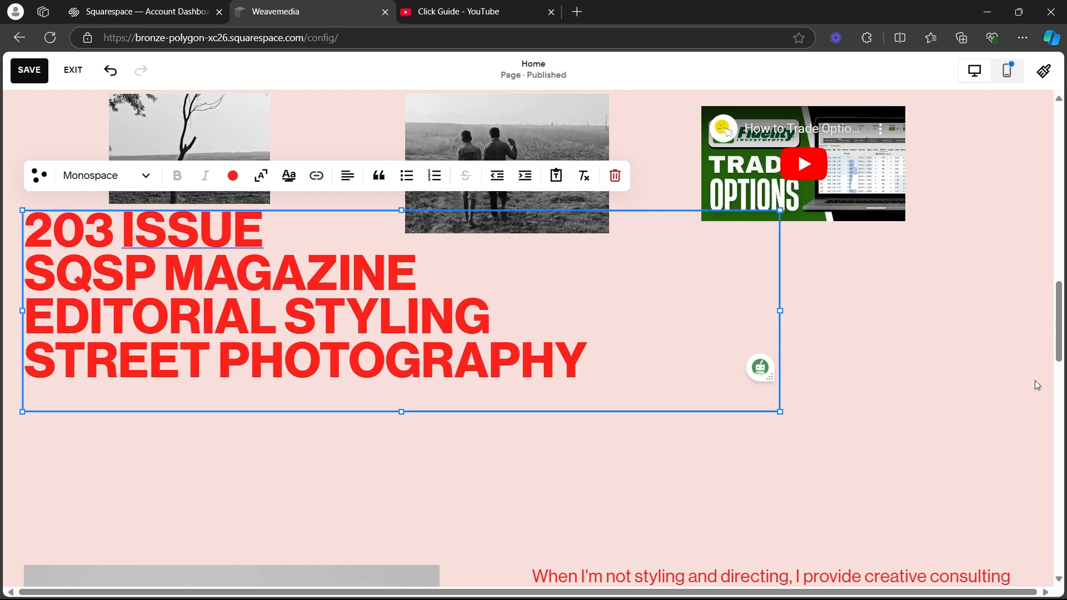
Move the project titles text block slightly down, away from the images above it.
left_click(992, 374)
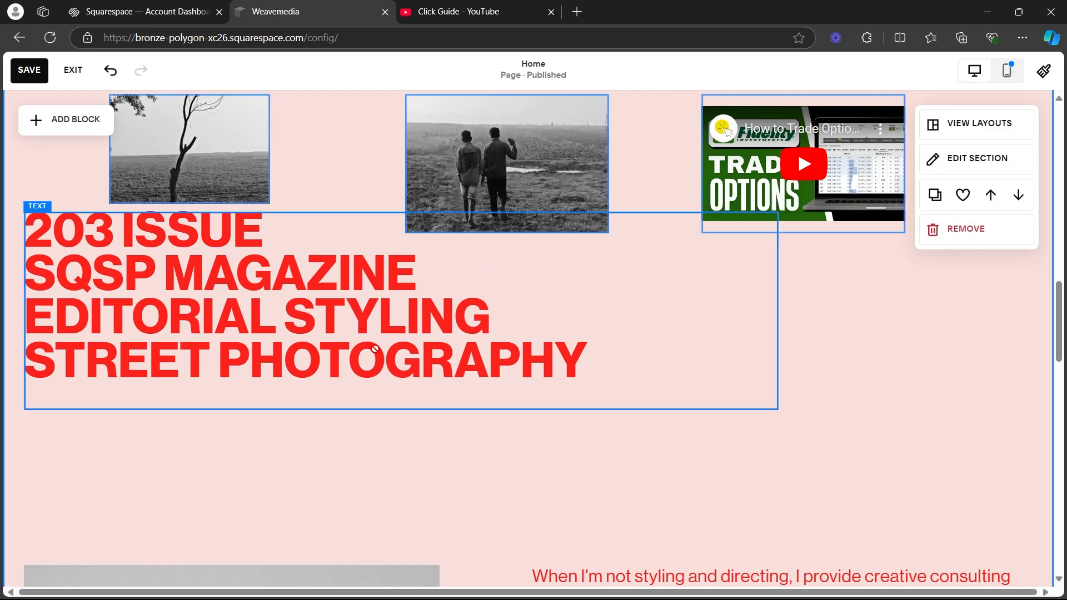
left_click_drag(374, 352, 376, 379)
left_click(883, 371)
Look through the Latest Project and Client List sections, selecting the Client List heading, role and project text blocks.
scroll(884, 384, "down", 10)
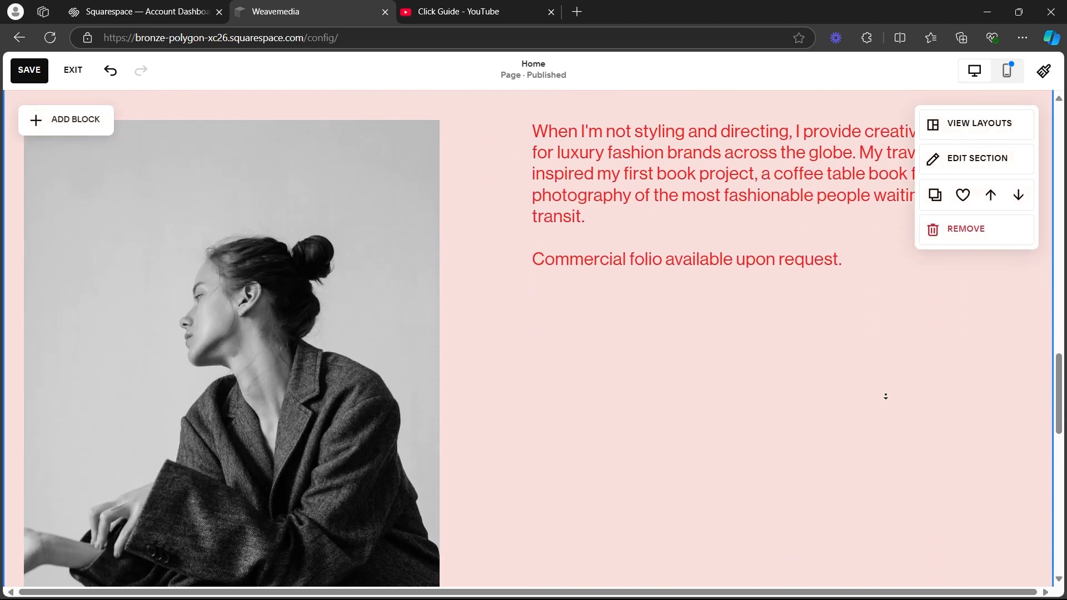
scroll(833, 345, "down", 5)
scroll(556, 262, "up", 5)
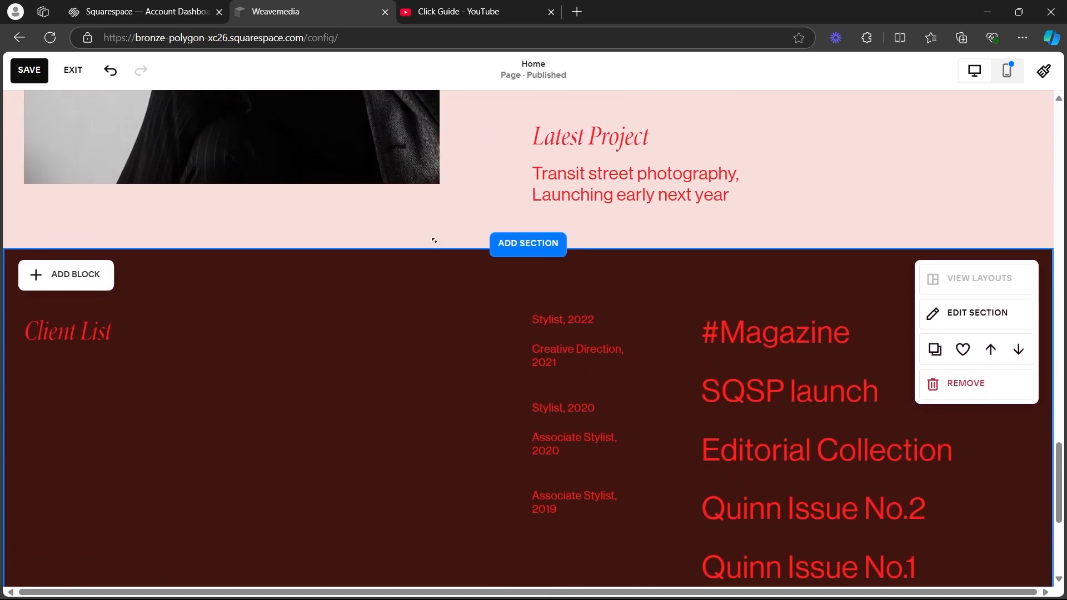
left_click(107, 369)
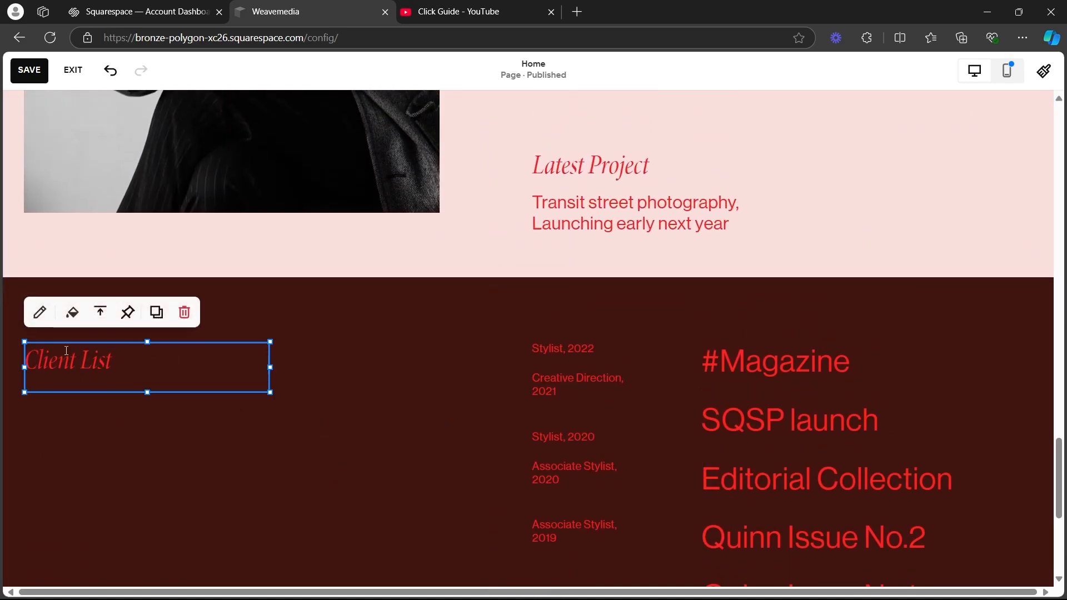
left_click(600, 355)
left_click(764, 373)
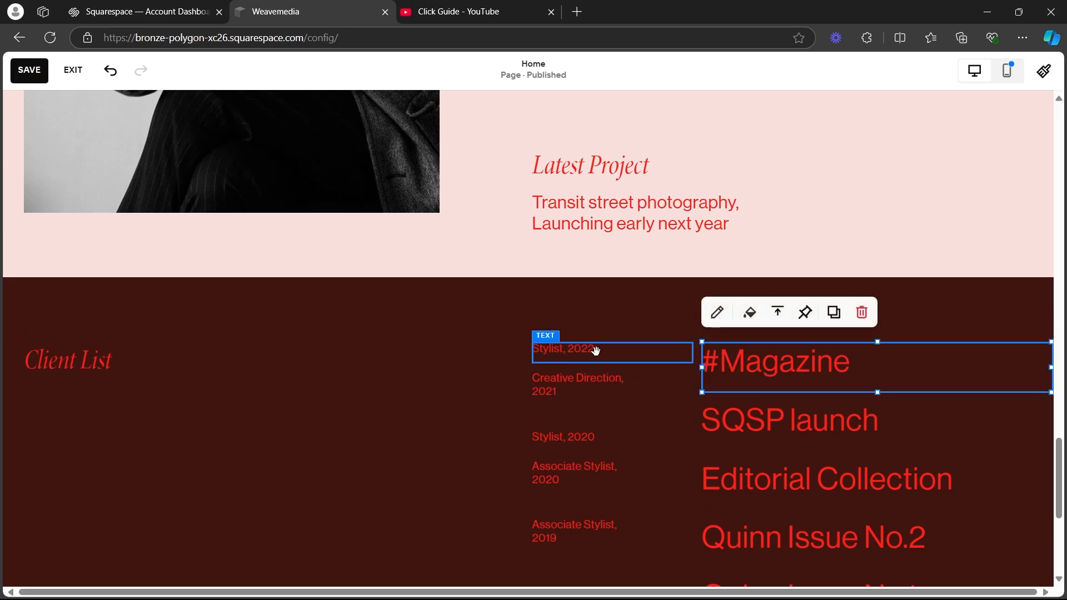
left_click(595, 351)
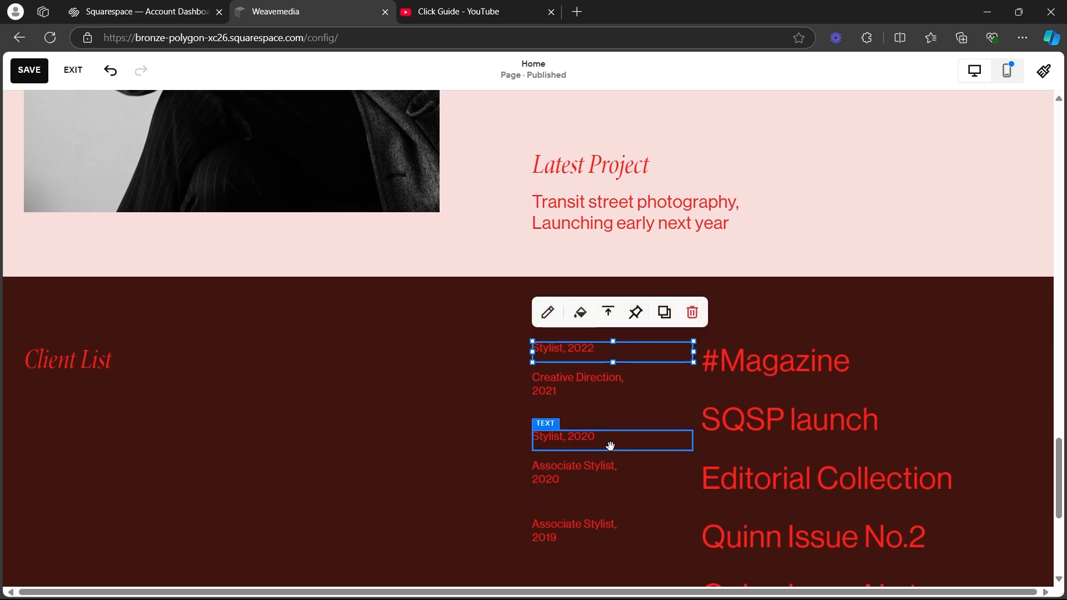
scroll(610, 446, "down", 1)
scroll(578, 266, "down", 2)
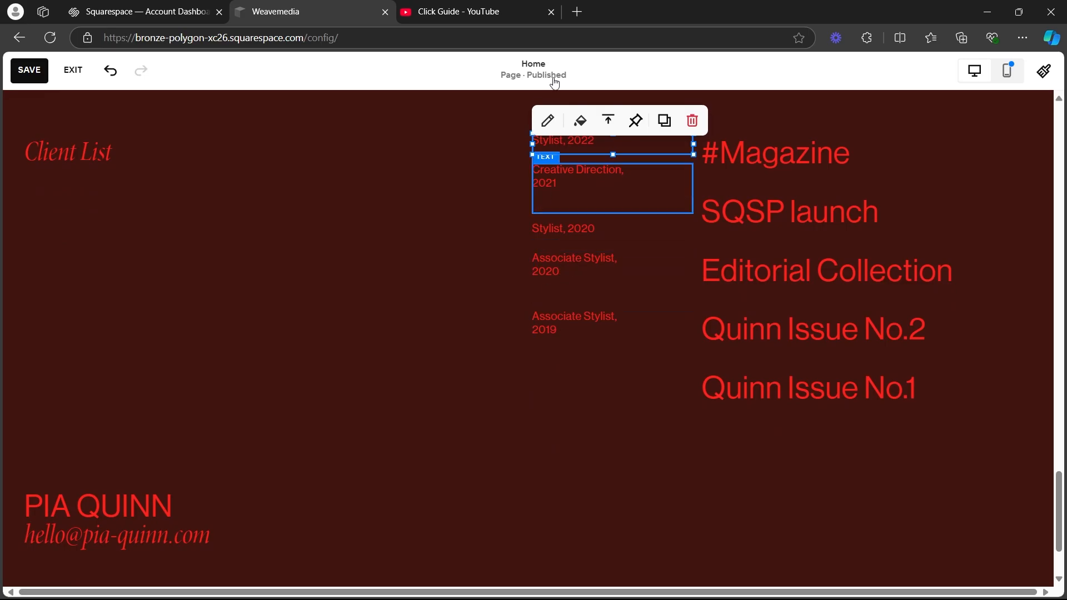
scroll(189, 256, "down", 2)
Open the site footer for editing and inspect its section design settings and its name and email text blocks.
left_click(132, 404)
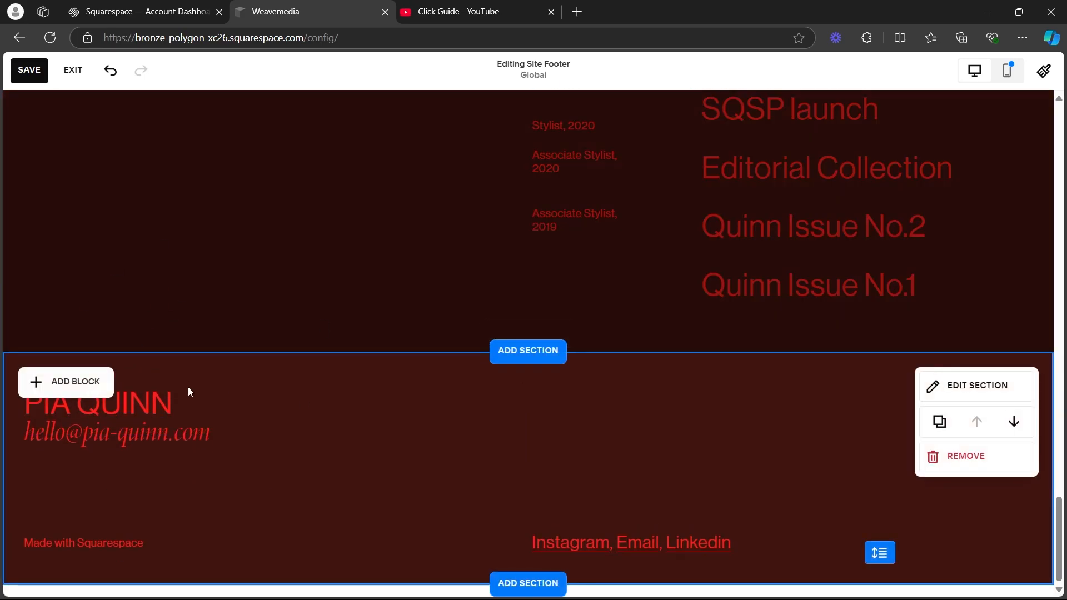
left_click(974, 394)
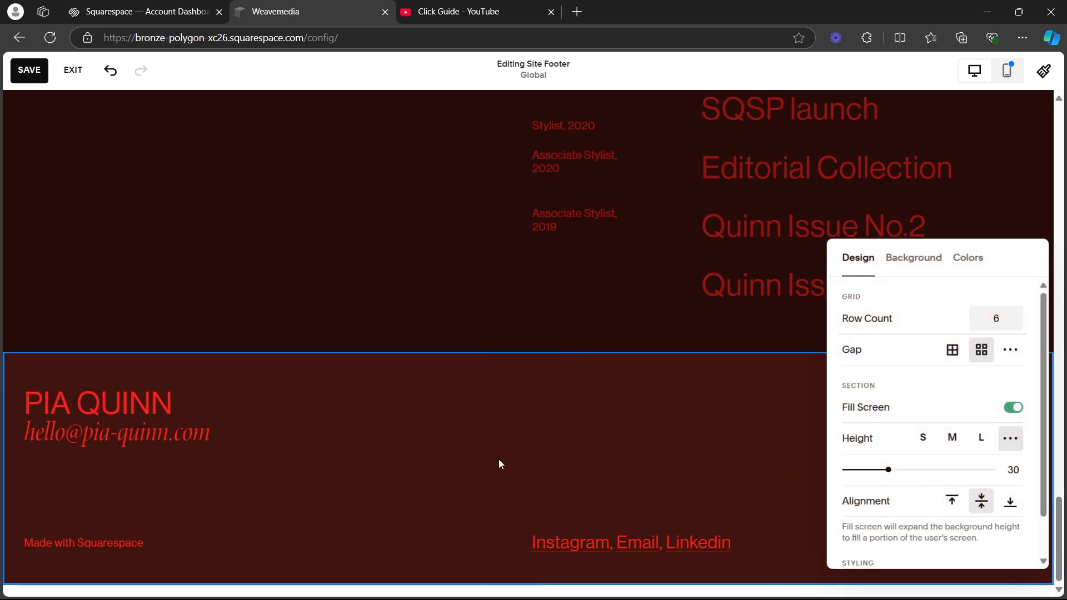
left_click(499, 464)
left_click(128, 420)
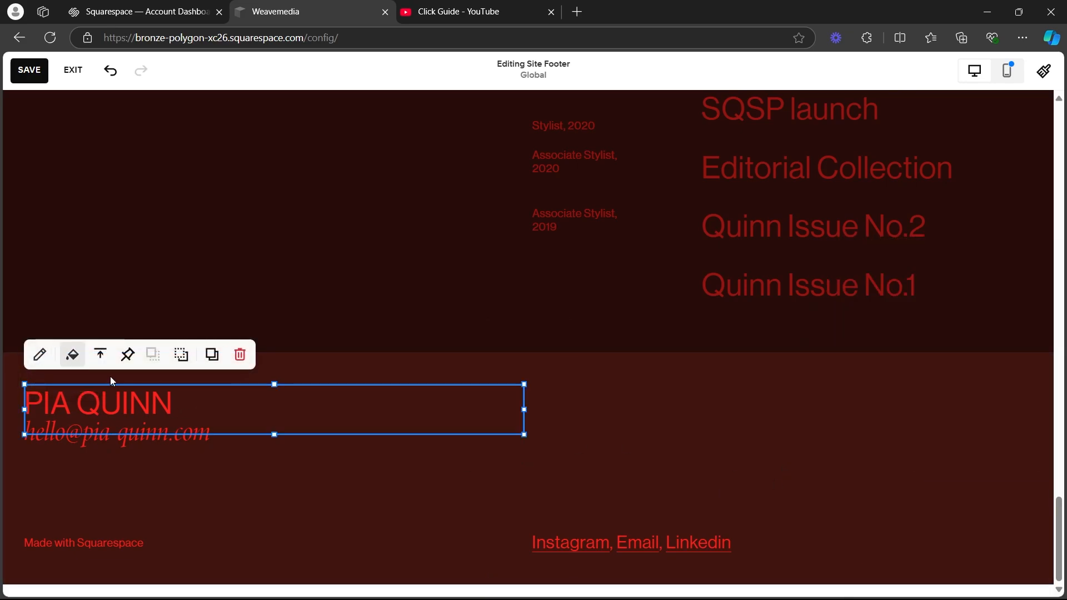
left_click(148, 447)
left_click(41, 380)
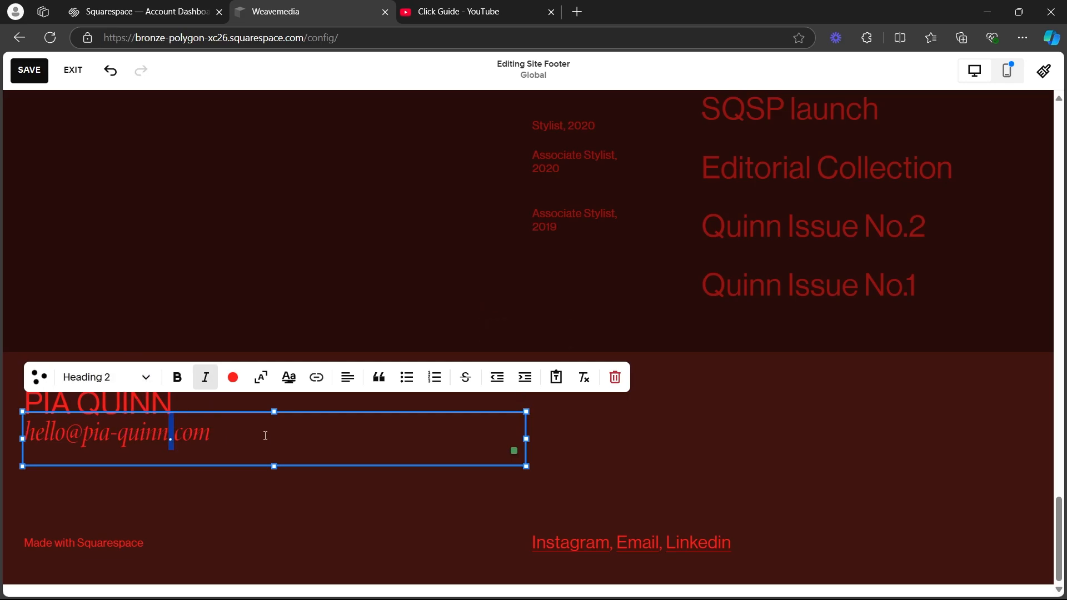
left_click_drag(265, 435, 265, 412)
left_click(649, 291)
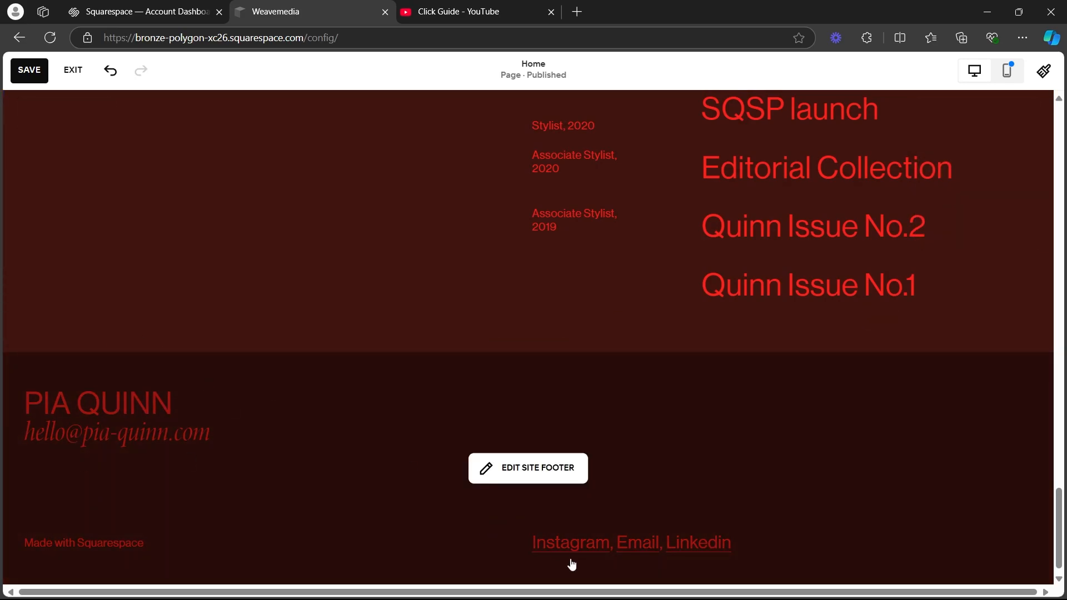
Replace the URL of the Instagram link in the site footer with the link from the clipboard.
left_click(600, 541)
left_click(568, 544)
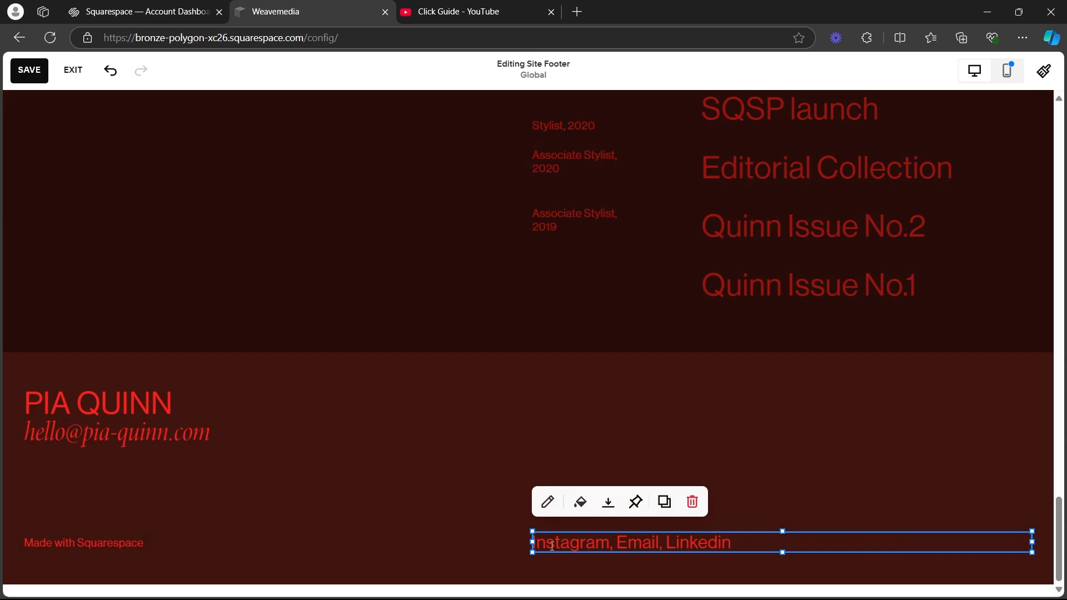
left_click(548, 502)
left_click(579, 543)
left_click(554, 543)
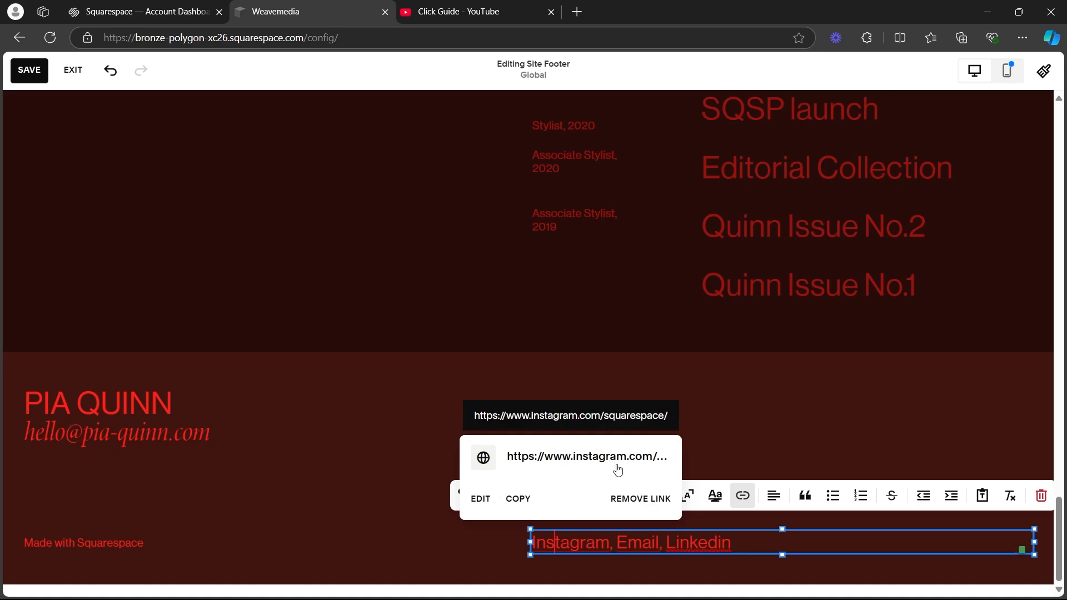
left_click(480, 499)
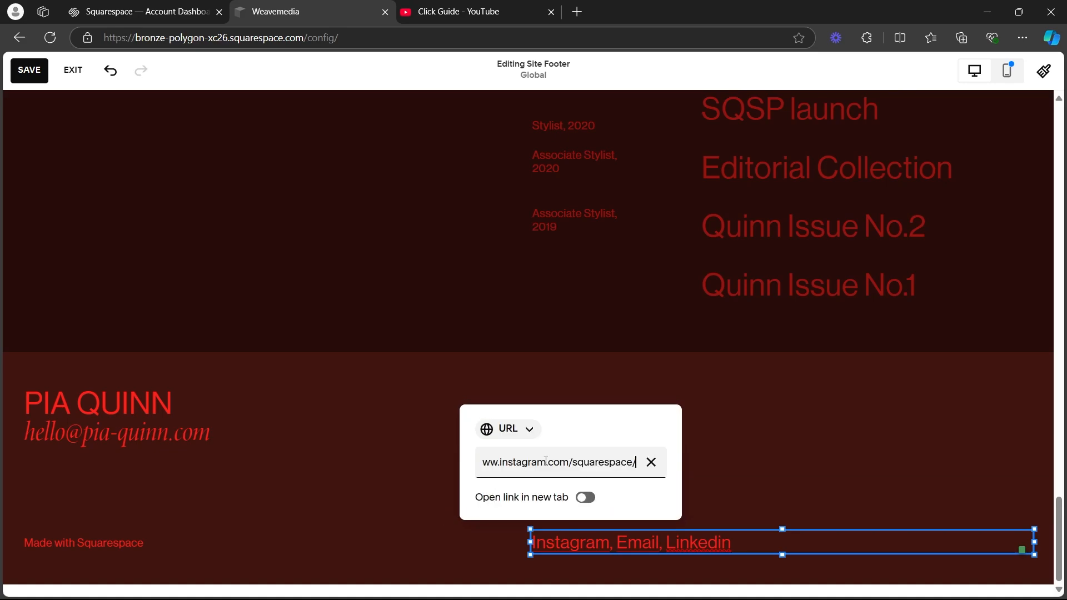
left_click(651, 462)
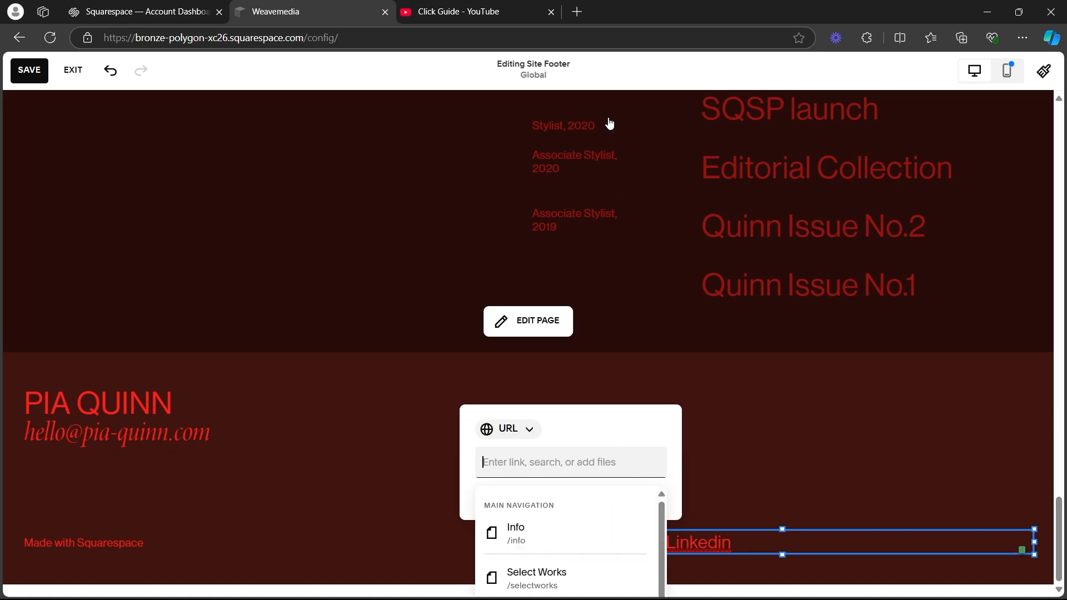
right_click(500, 464)
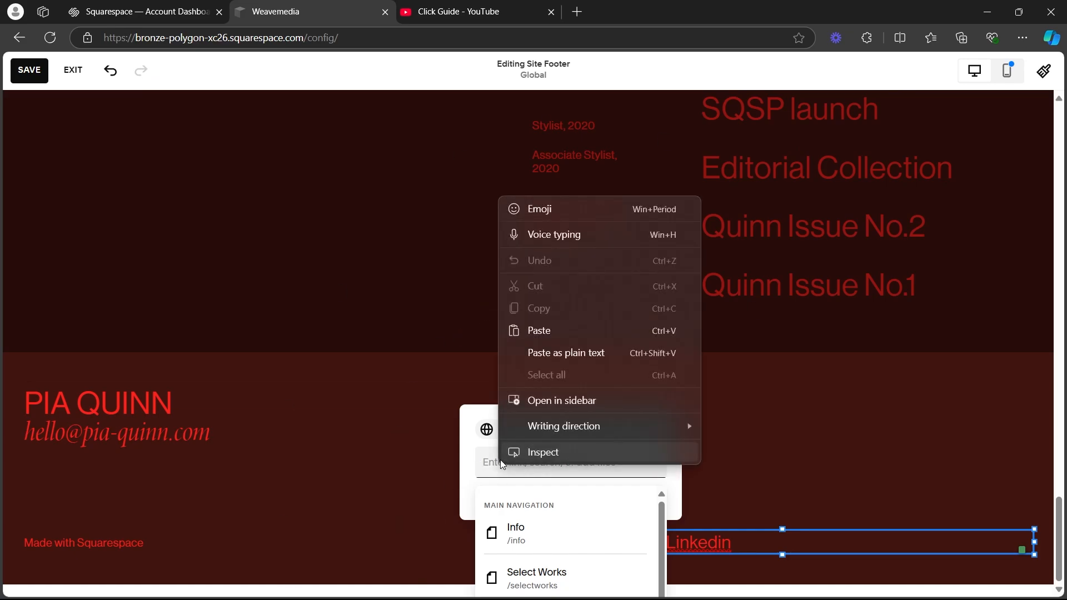
left_click(537, 325)
left_click(738, 462)
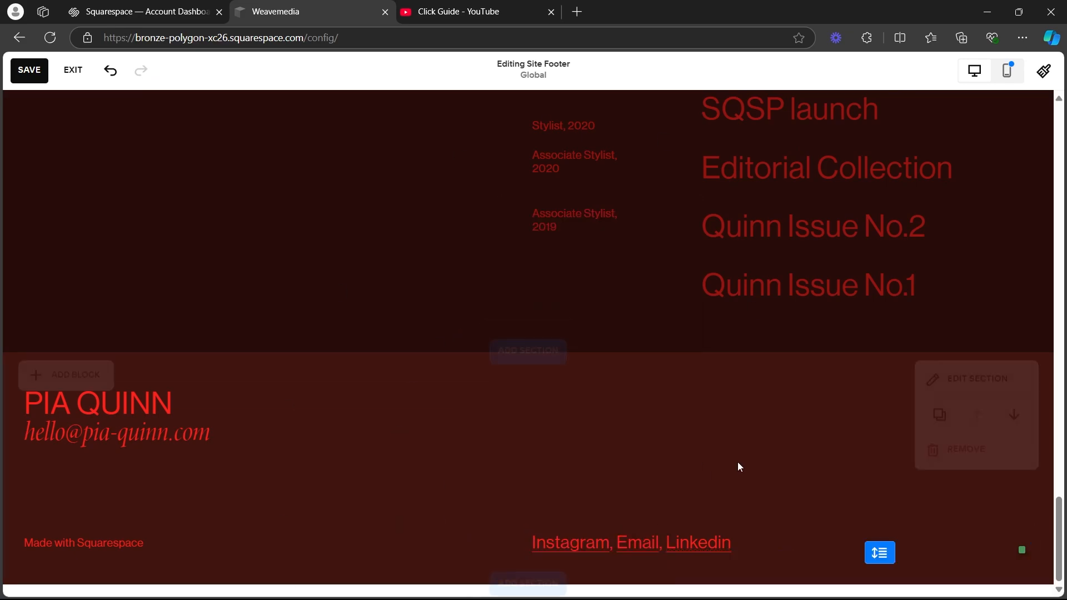
Open the Email link in the footer's social links text for editing.
left_click(602, 544)
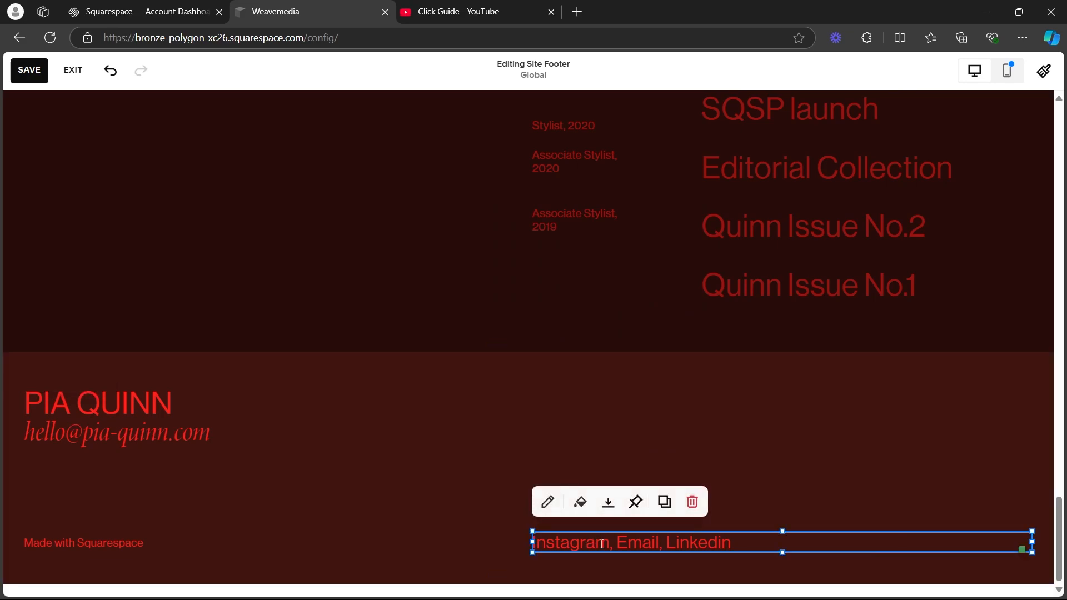
left_click(633, 542)
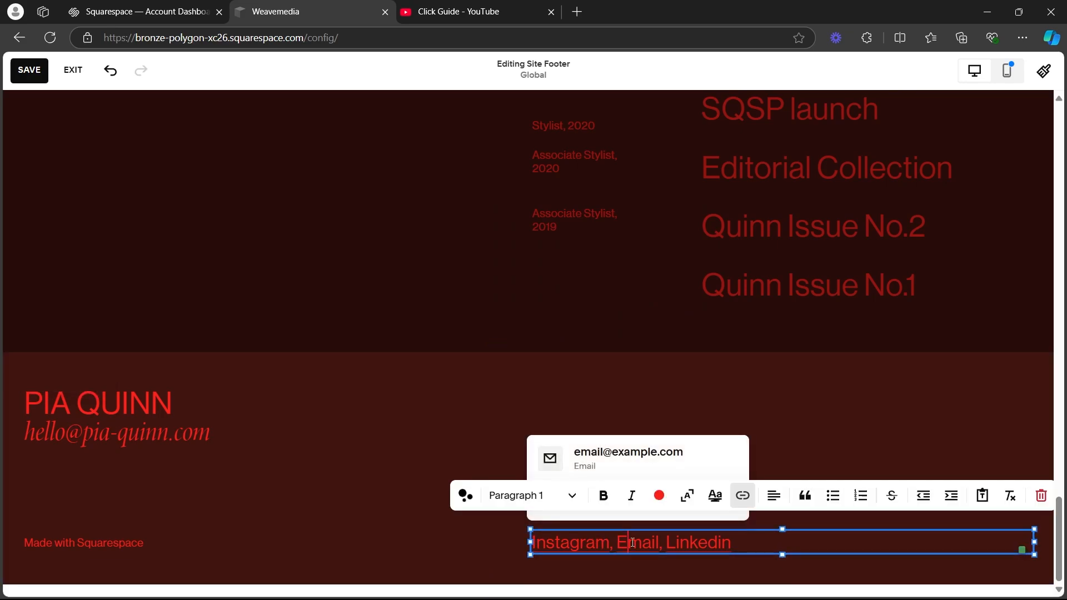
left_click(605, 459)
left_click(546, 507)
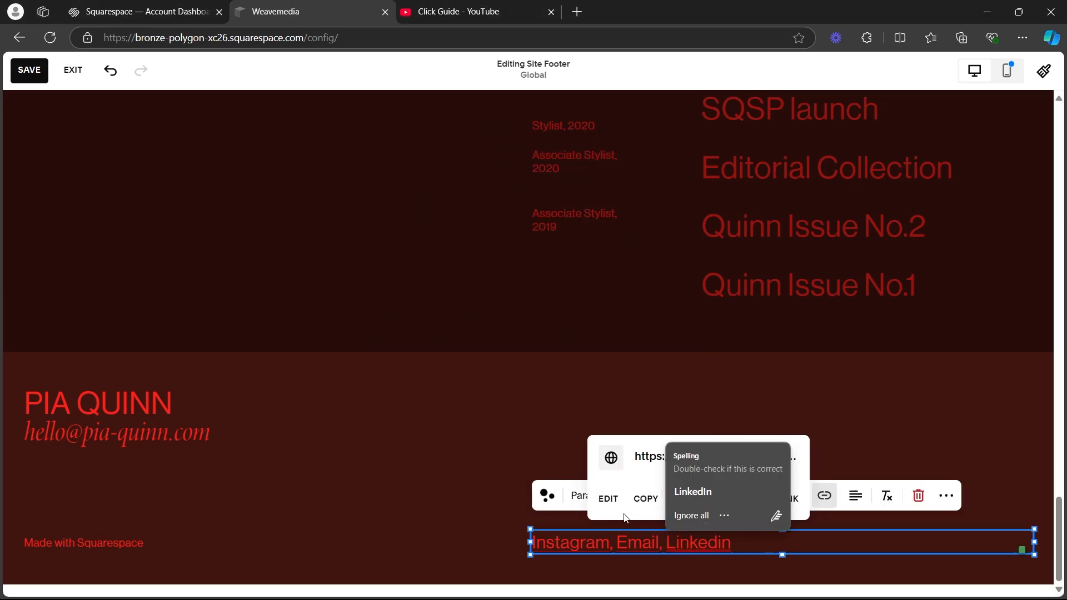
Clear the template URL from the Linkedin link in the footer and close the link settings.
left_click(610, 506)
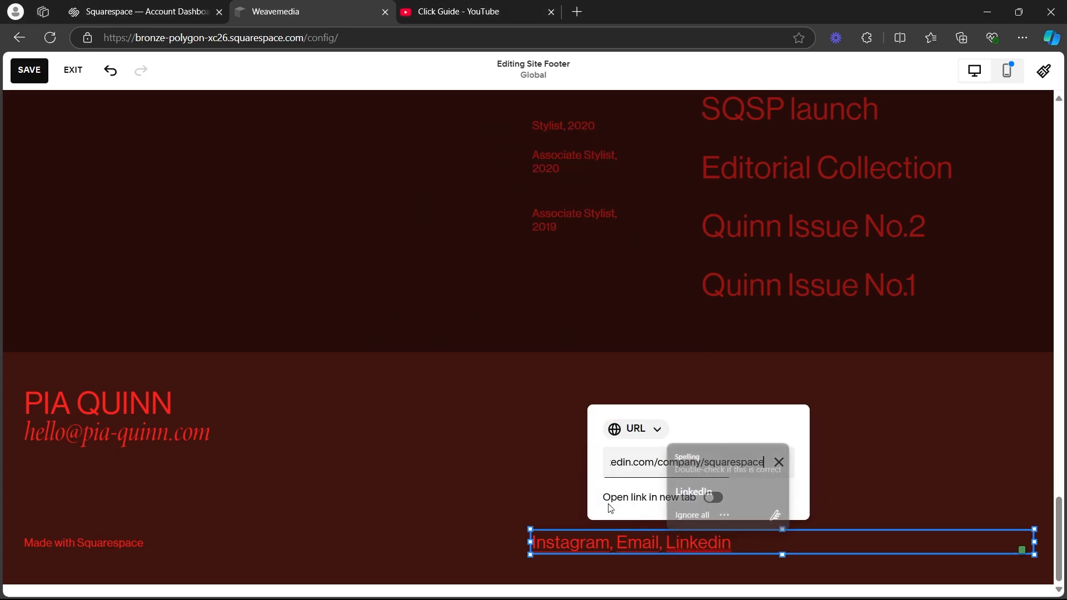
left_click(778, 463)
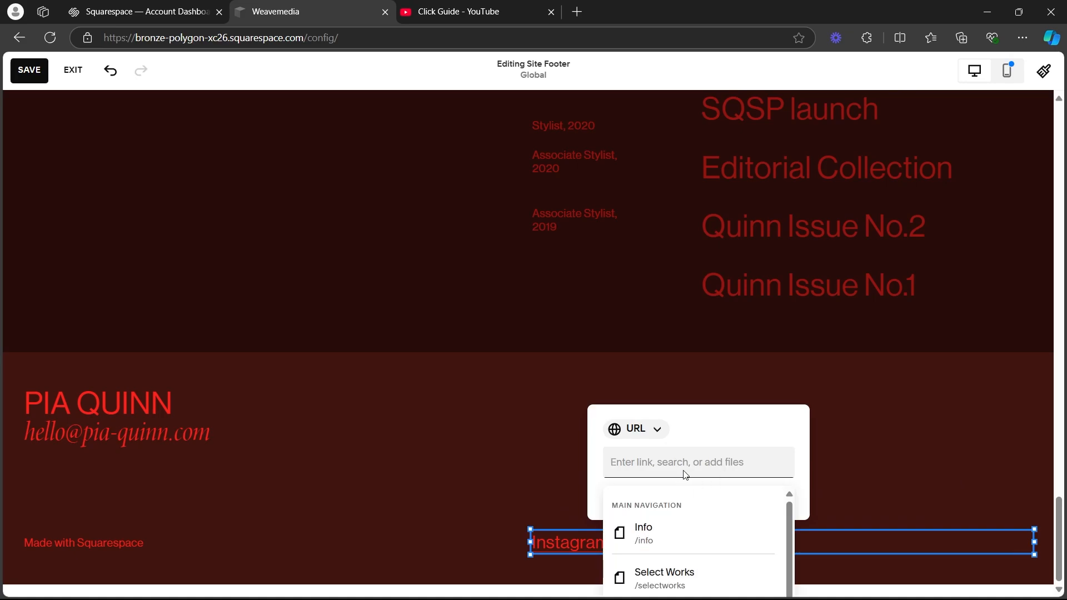
left_click(715, 443)
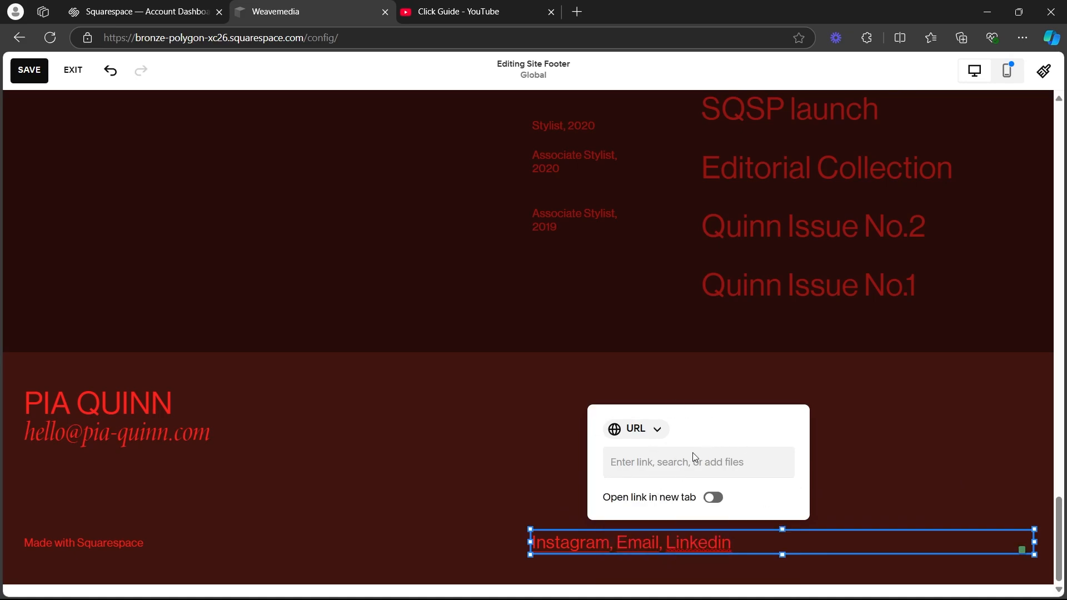
left_click(474, 455)
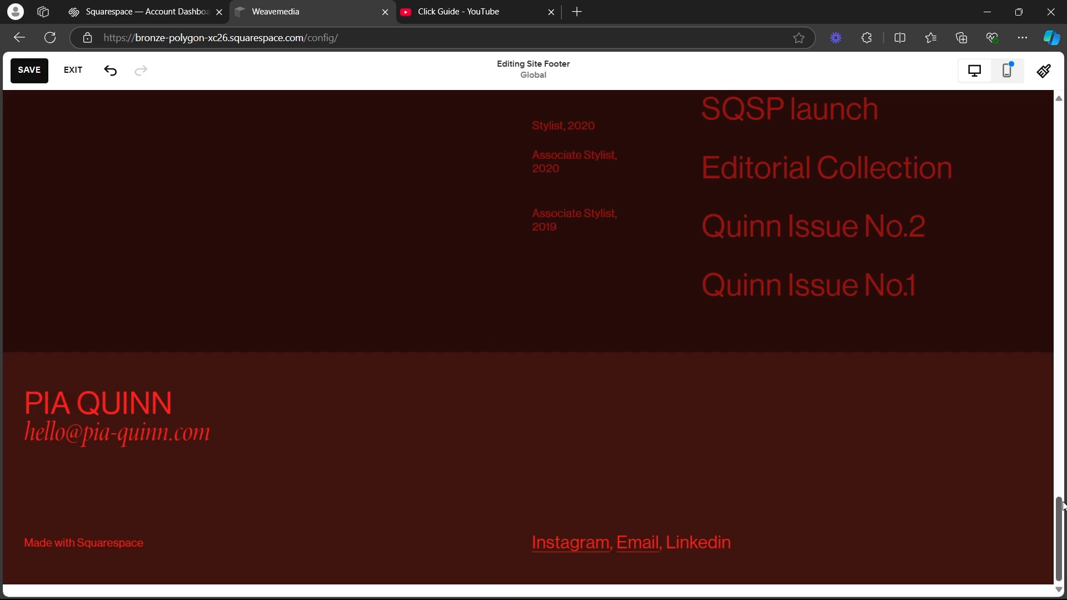
Preview the home page in the mobile layout, then return to the desktop layout.
left_click_drag(1062, 506, 989, 269)
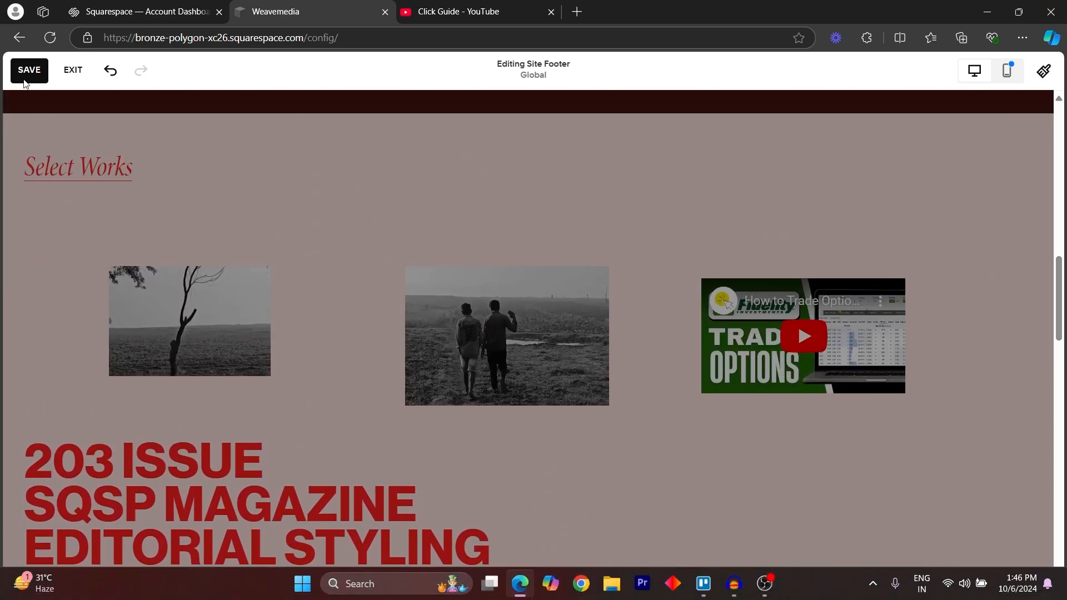
left_click_drag(1062, 283, 1059, 119)
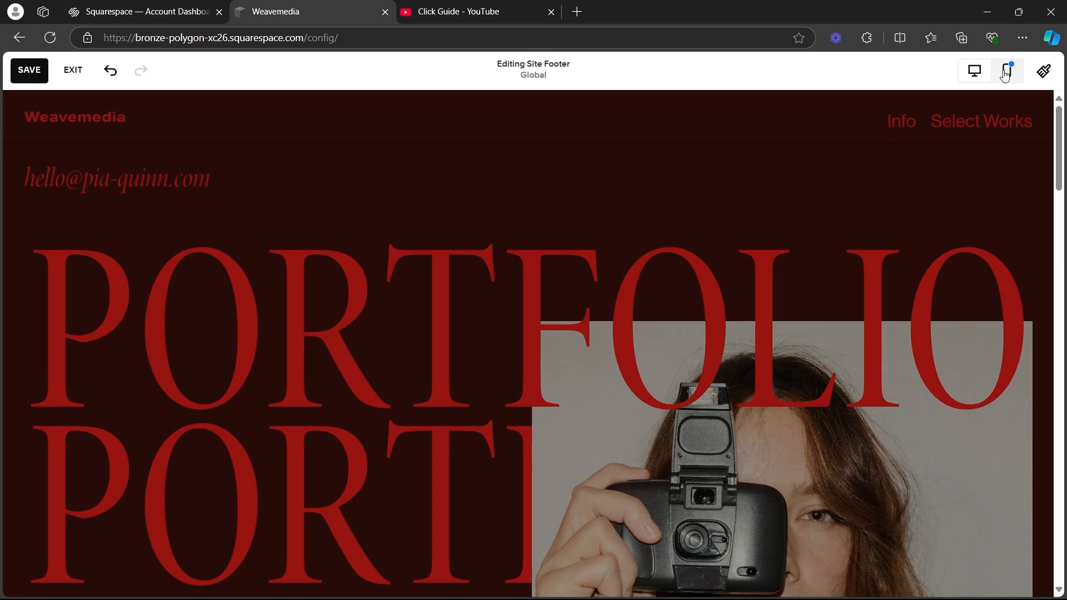
left_click(1007, 71)
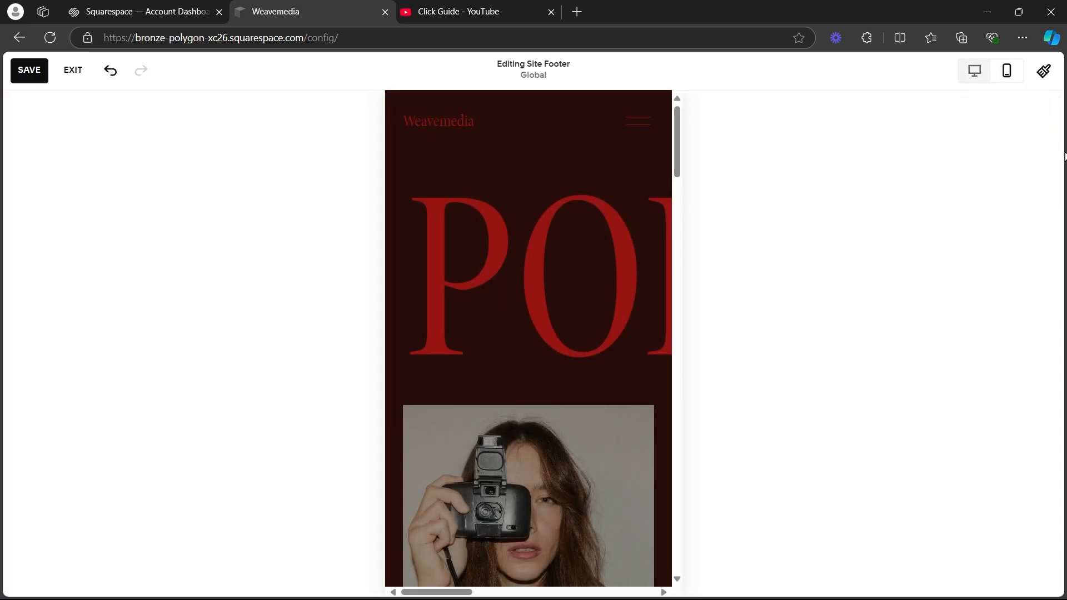
left_click_drag(676, 123, 520, 77)
left_click(980, 75)
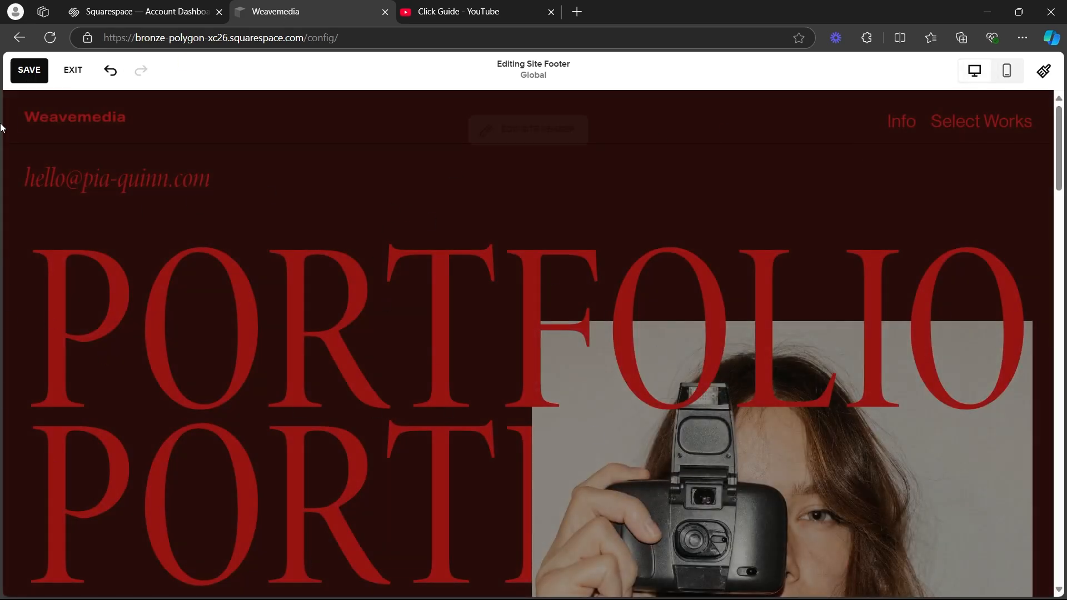
Save the site footer changes and review the home page from the portfolio header down to the Client List section.
left_click(33, 71)
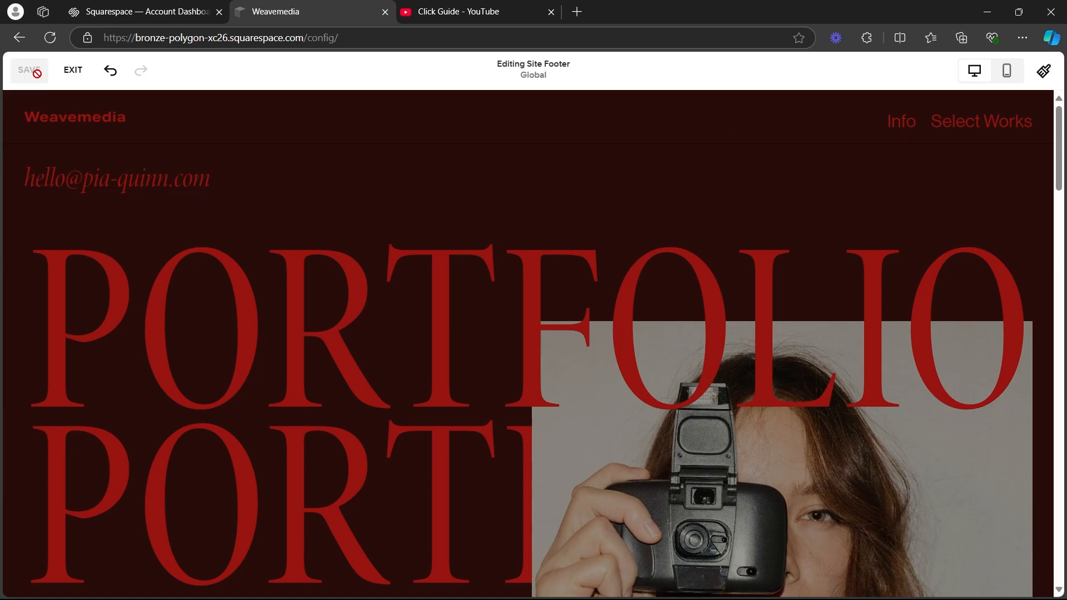
scroll(284, 206, "down", 3)
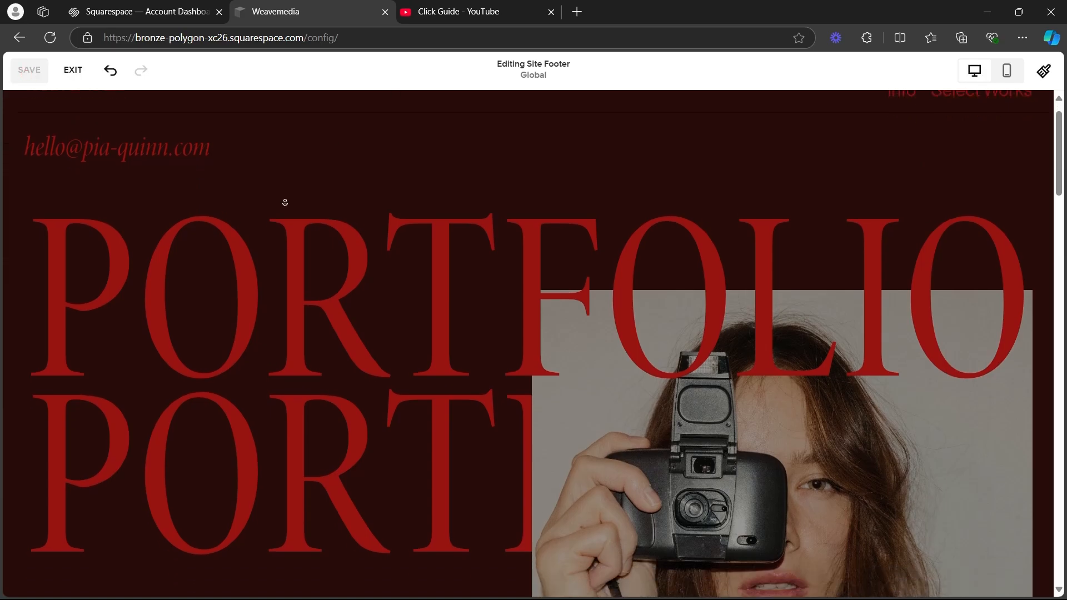
scroll(284, 215, "down", 12)
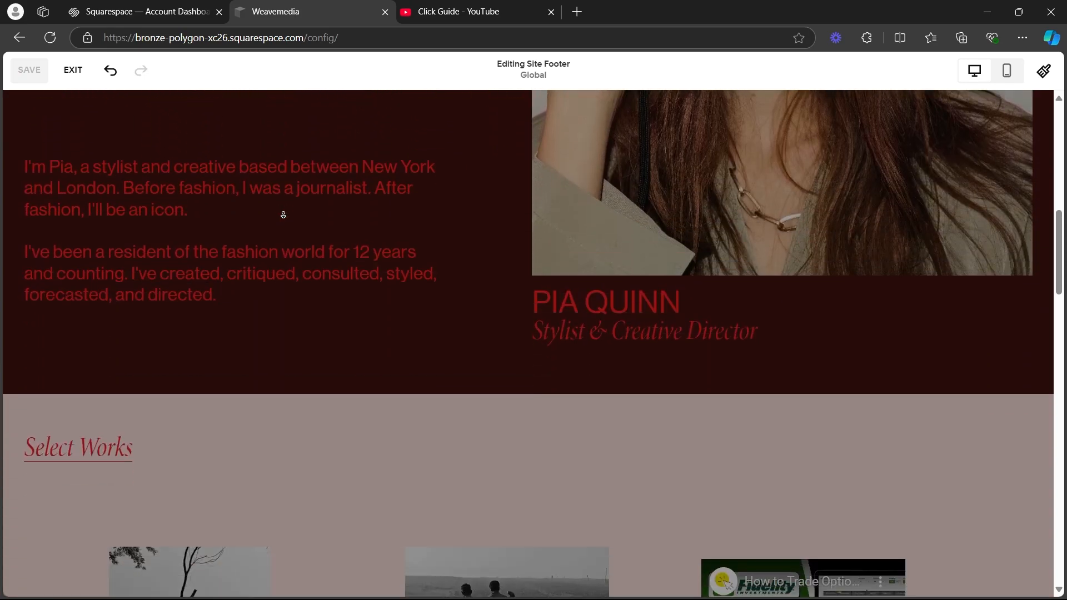
scroll(962, 162, "down", 10)
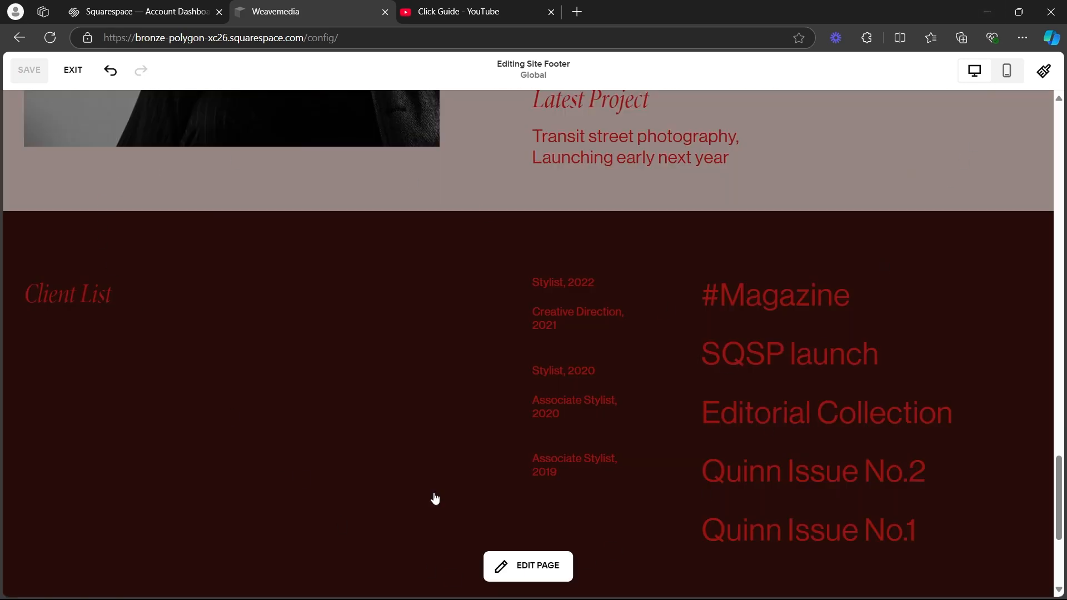